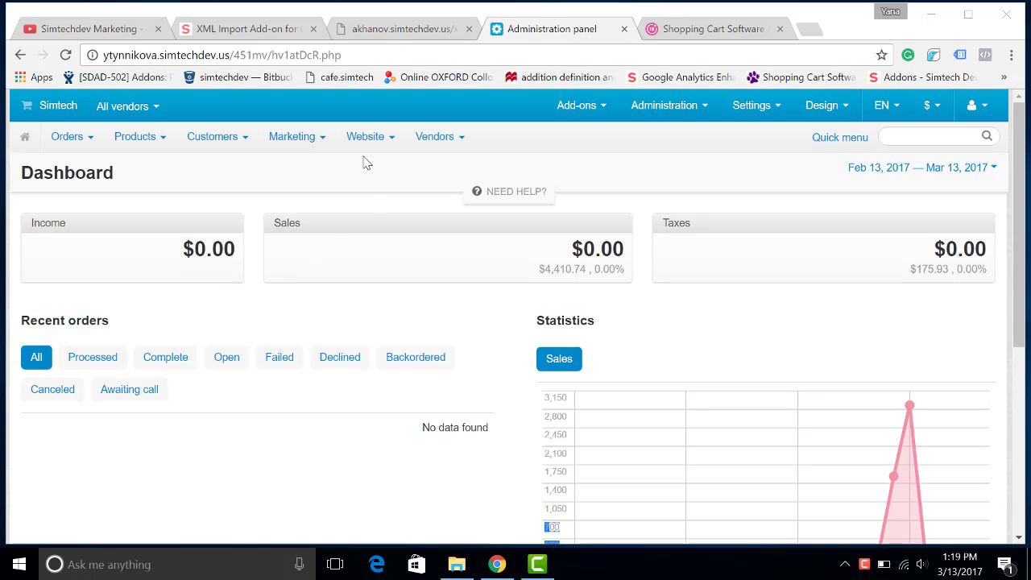
Review the new_categories.xml product feed and the XML & CSV Import add-on page.
left_click(383, 30)
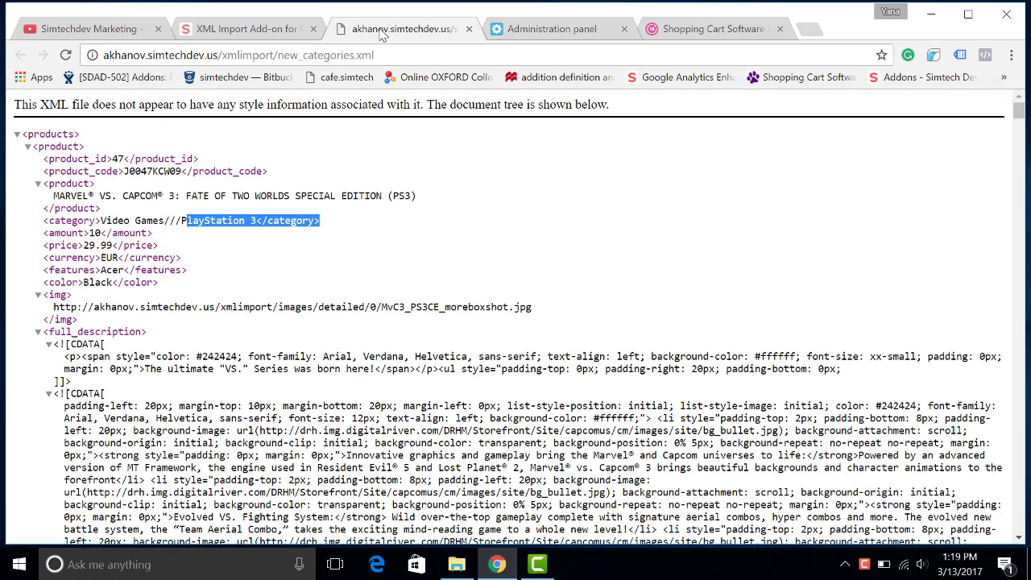
left_click(387, 254)
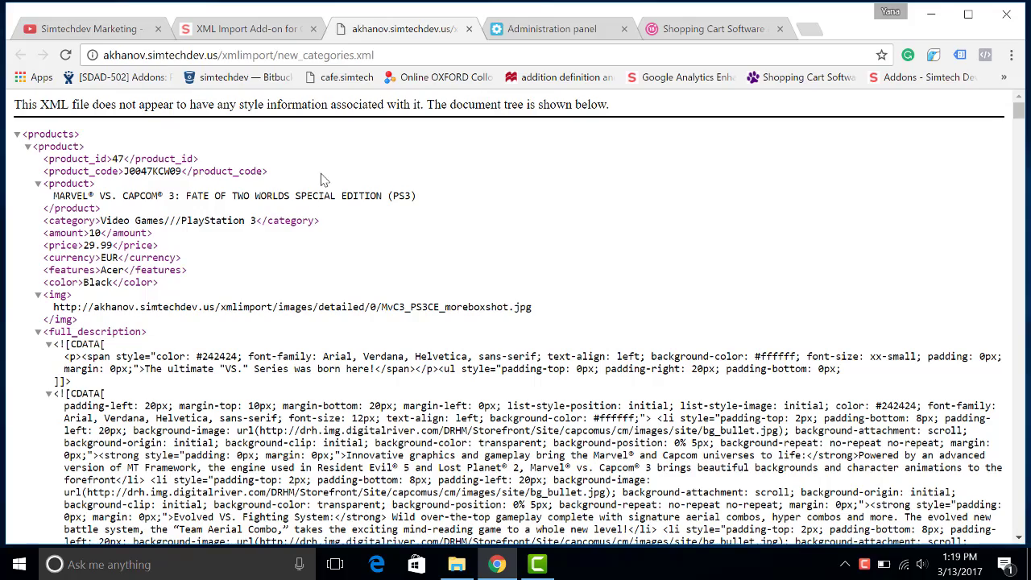
scroll(338, 219, "down", 3)
scroll(339, 220, "up", 3)
left_click(256, 30)
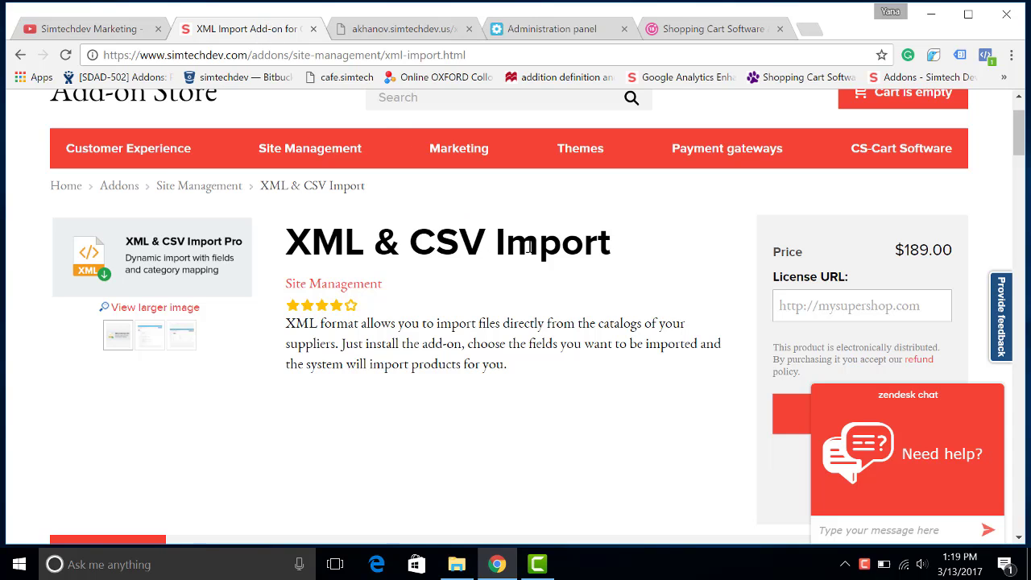
Open the XML import profile list in the store's administration panel.
left_click(546, 30)
mouse_move(585, 108)
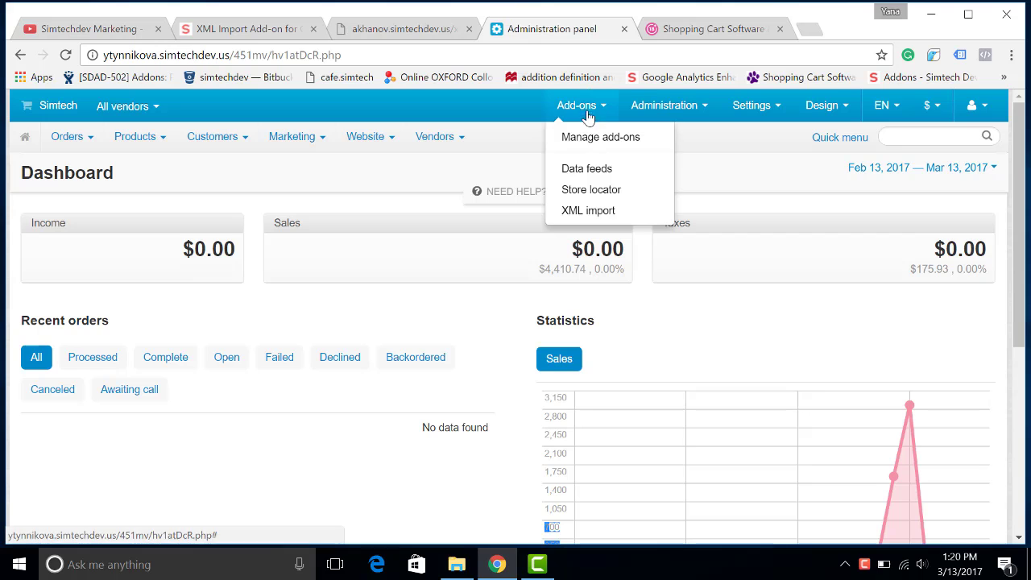
left_click(600, 212)
Copy the web address of the new_categories.xml feed.
left_click(388, 30)
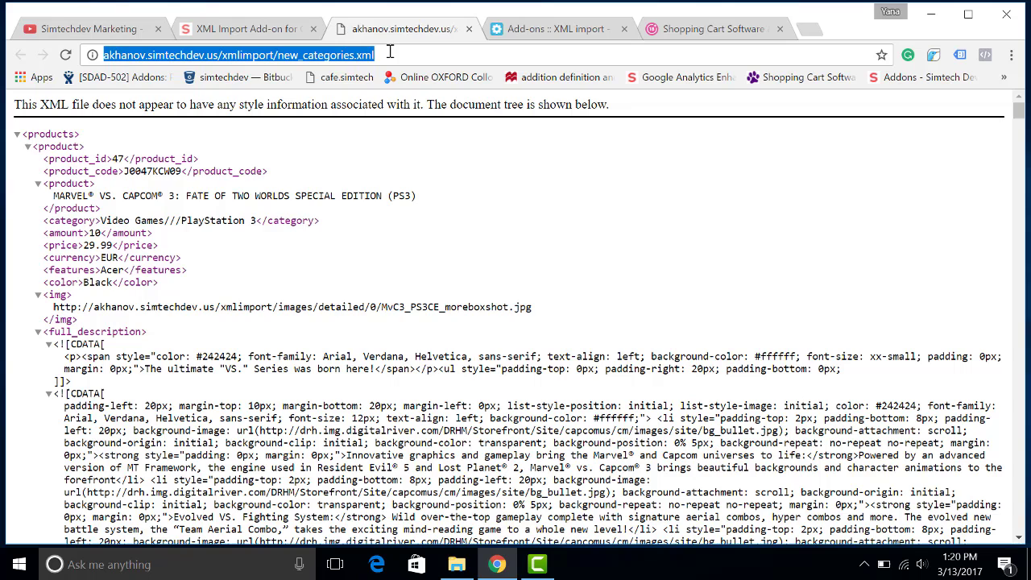
right_click(361, 55)
left_click(395, 108)
Start a new XML import profile and set its source file to the copied new_categories.xml URL.
left_click(533, 29)
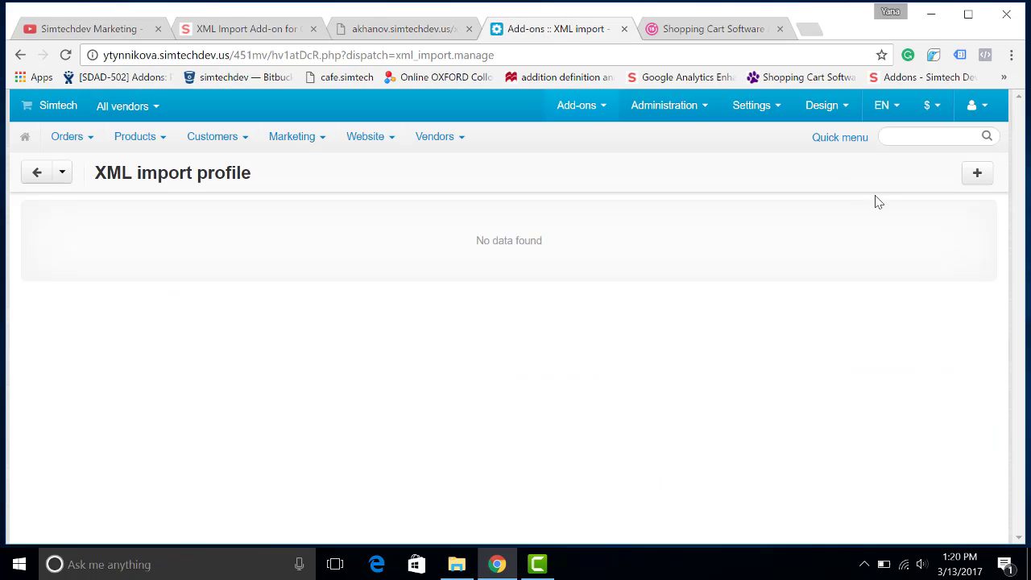
left_click(973, 174)
left_click(286, 349)
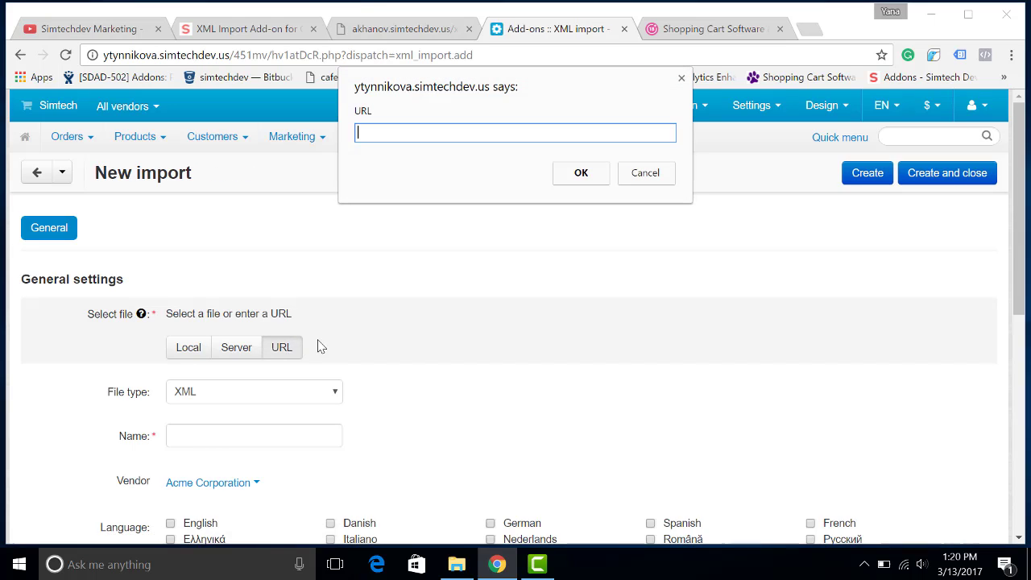
right_click(419, 137)
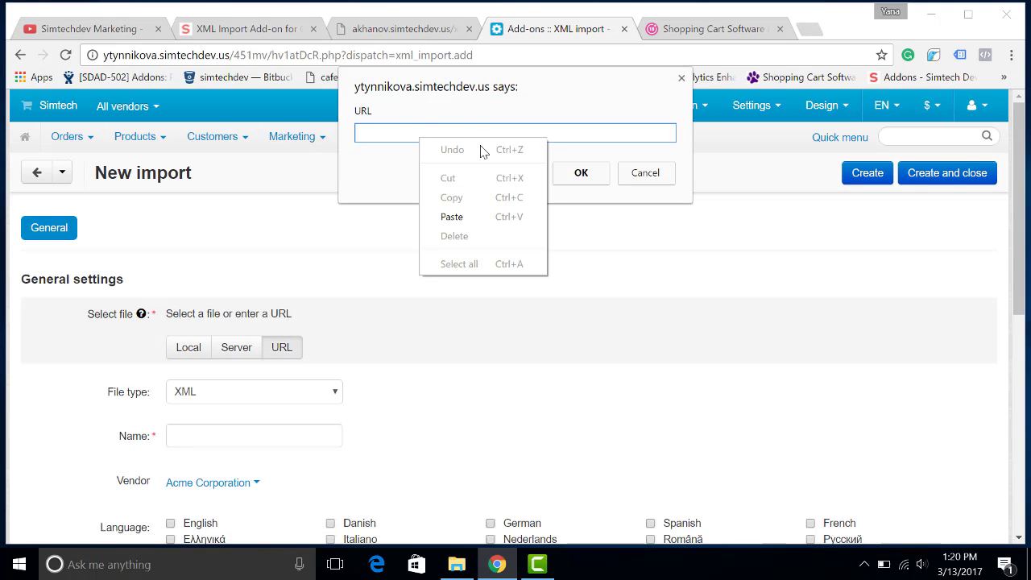
left_click(454, 217)
left_click(575, 176)
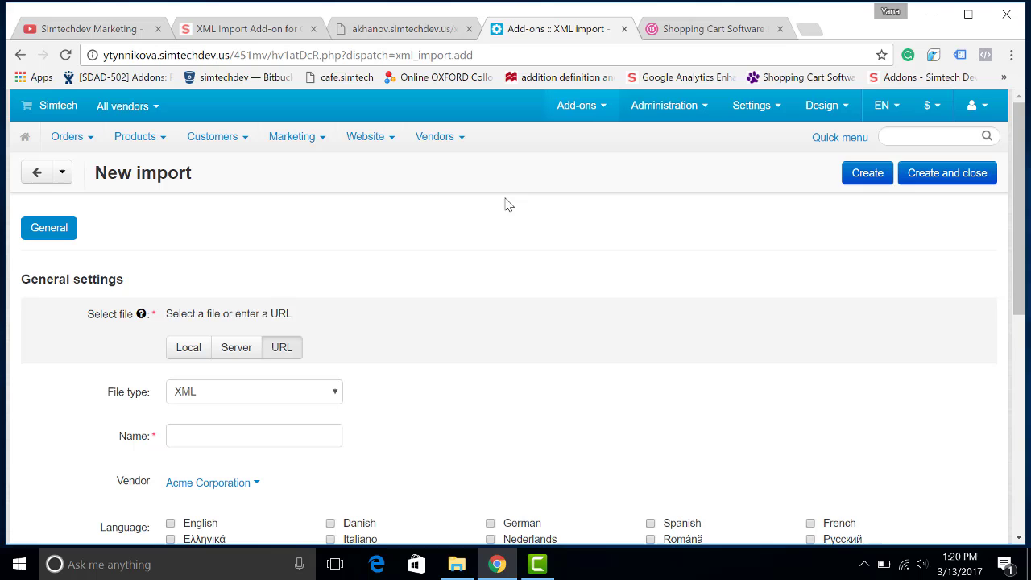
Keep XML as the file type and name the import profile Test.
scroll(398, 244, "down", 1)
scroll(185, 205, "down", 3)
scroll(314, 260, "up", 1)
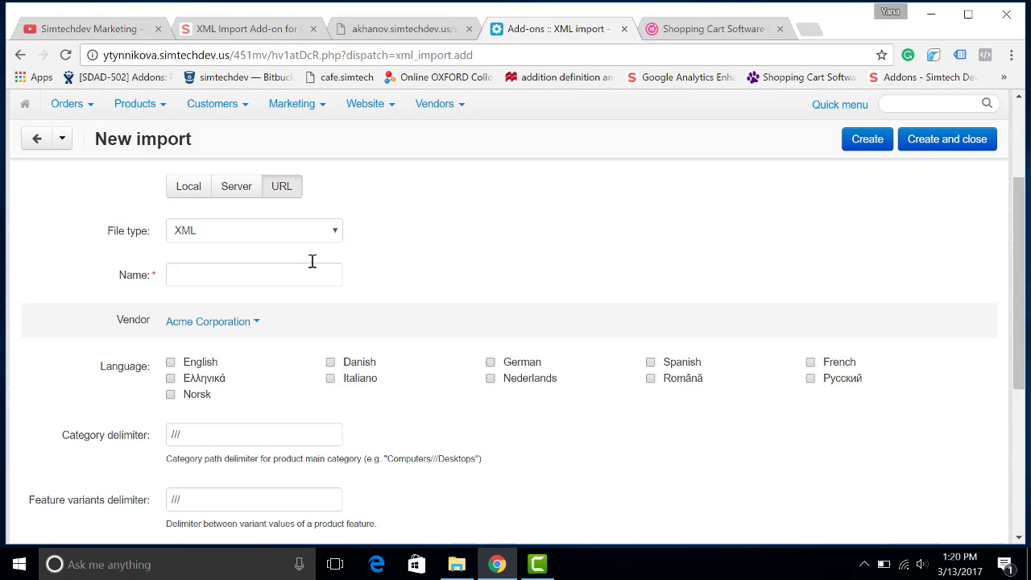
left_click(289, 230)
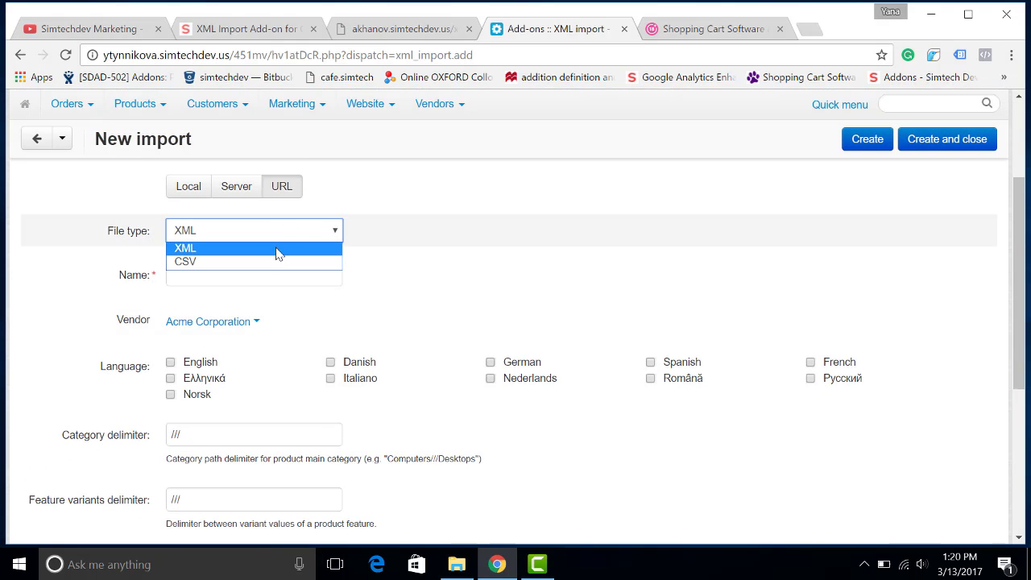
left_click(308, 231)
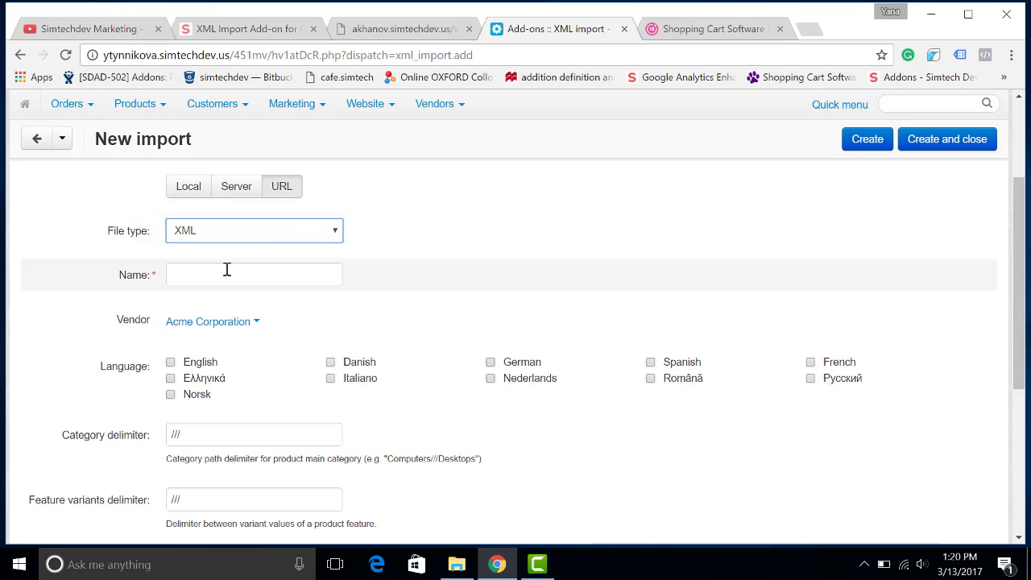
left_click(260, 272)
type("Test")
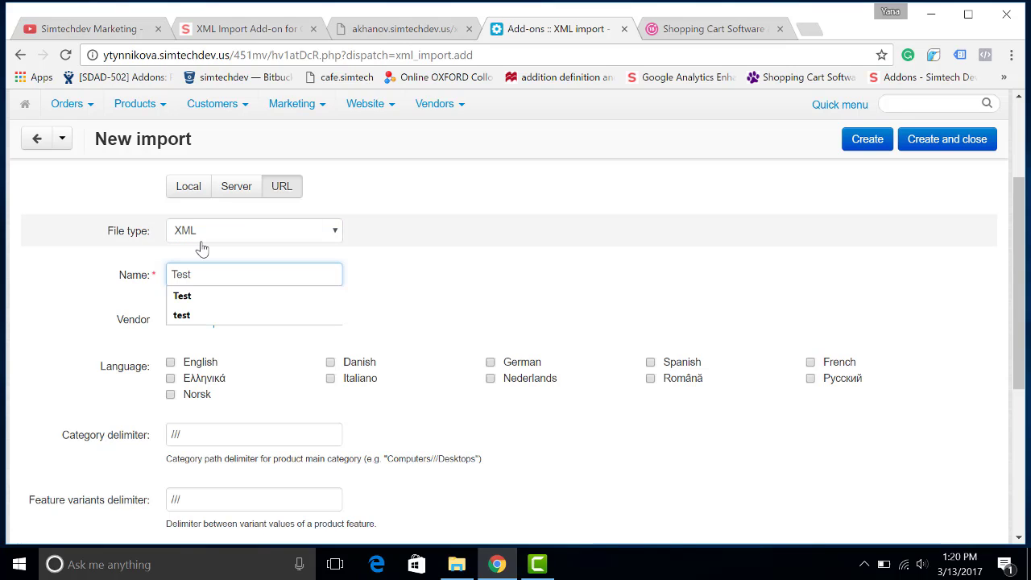
left_click(193, 296)
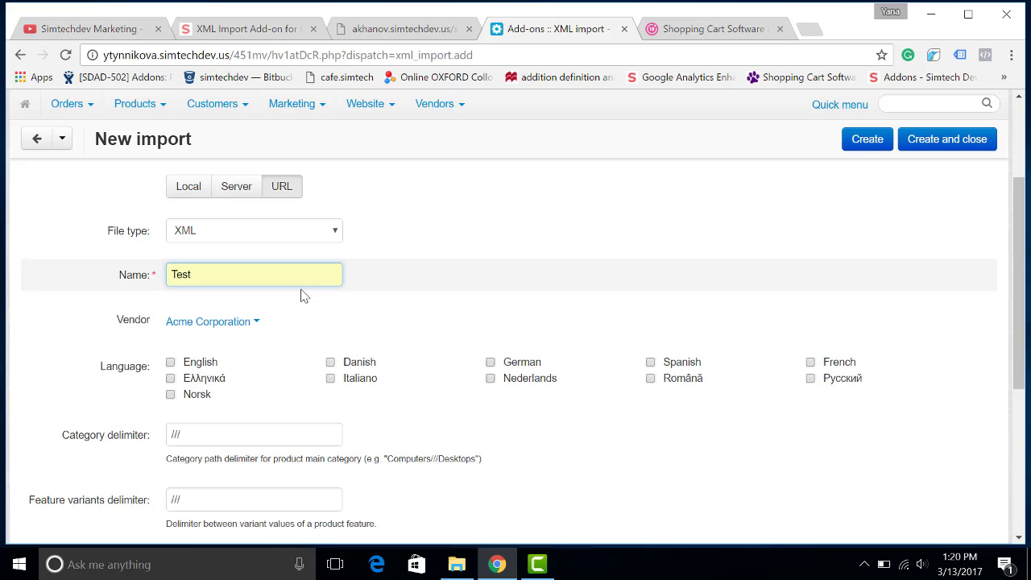
Check the vendor choice and compare the profile's category delimiter with the category path in the XML feed.
scroll(294, 296, "down", 1)
scroll(294, 297, "down", 1)
left_click(253, 243)
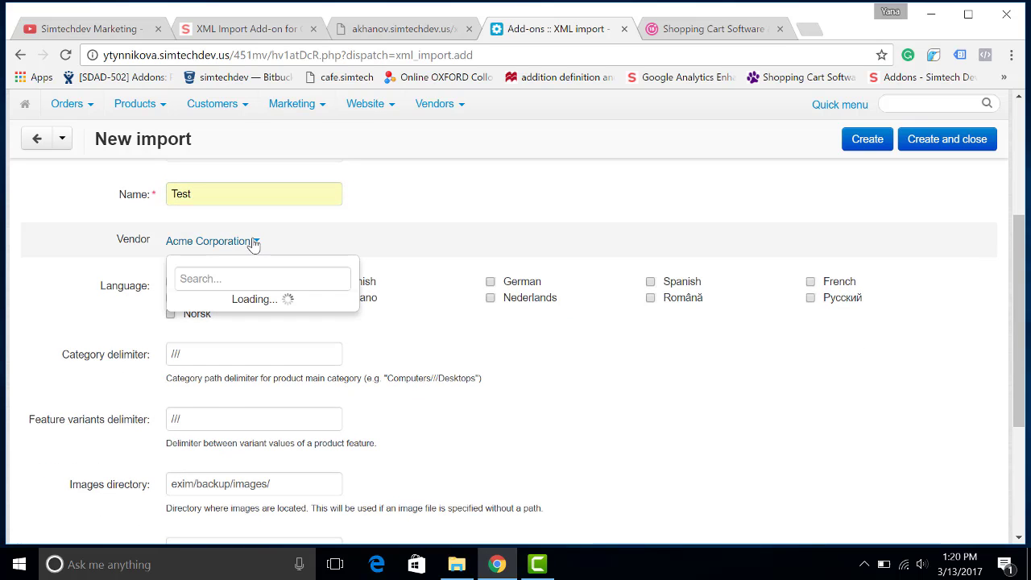
left_click(253, 243)
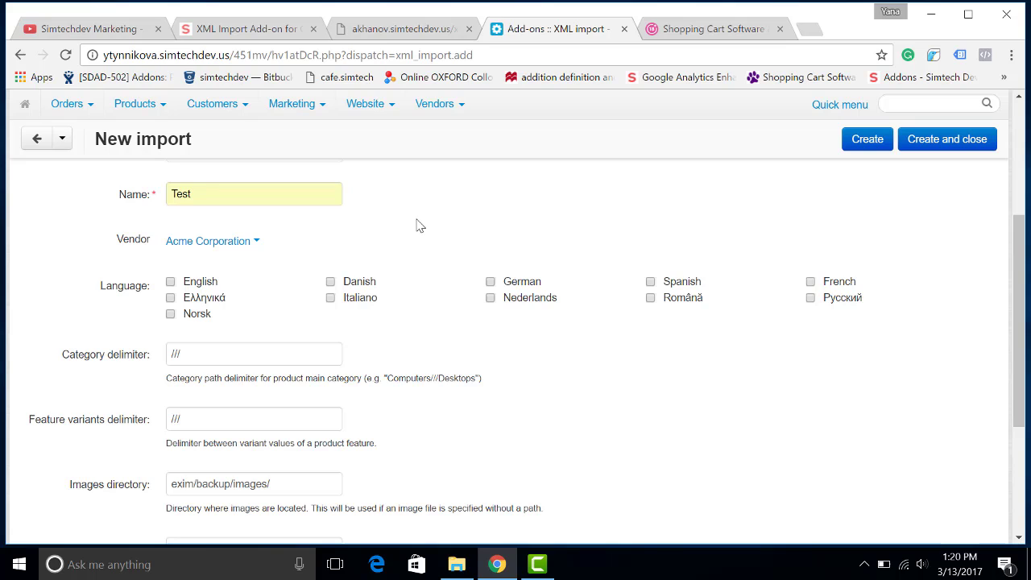
scroll(413, 228, "down", 1)
left_click_drag(187, 274, 162, 275)
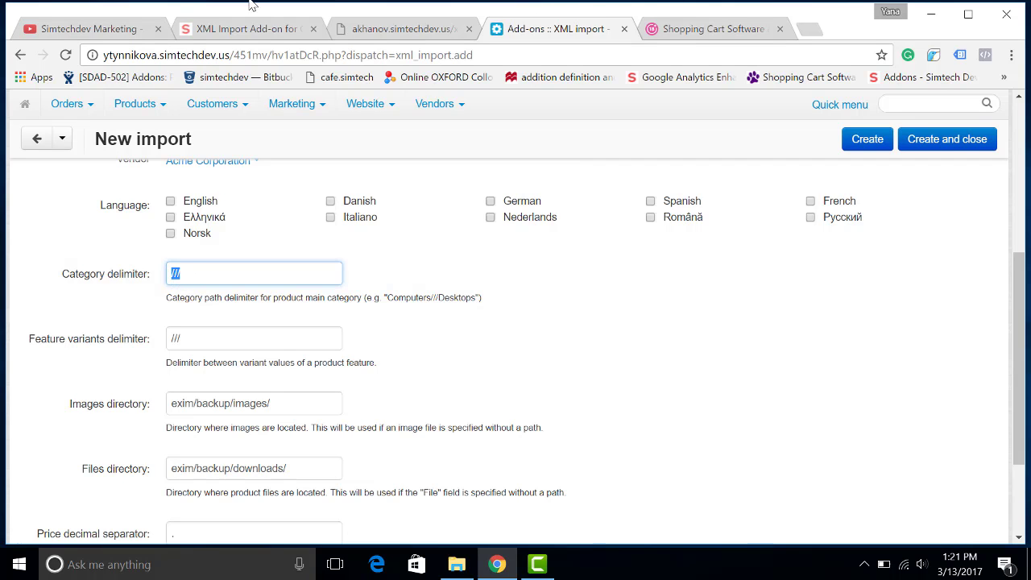
left_click(374, 31)
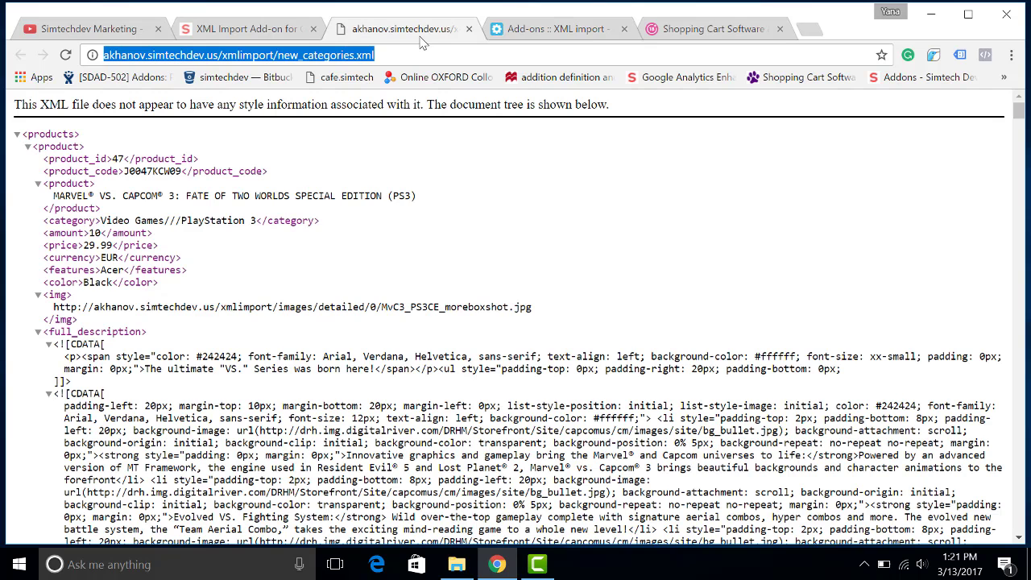
left_click(178, 219)
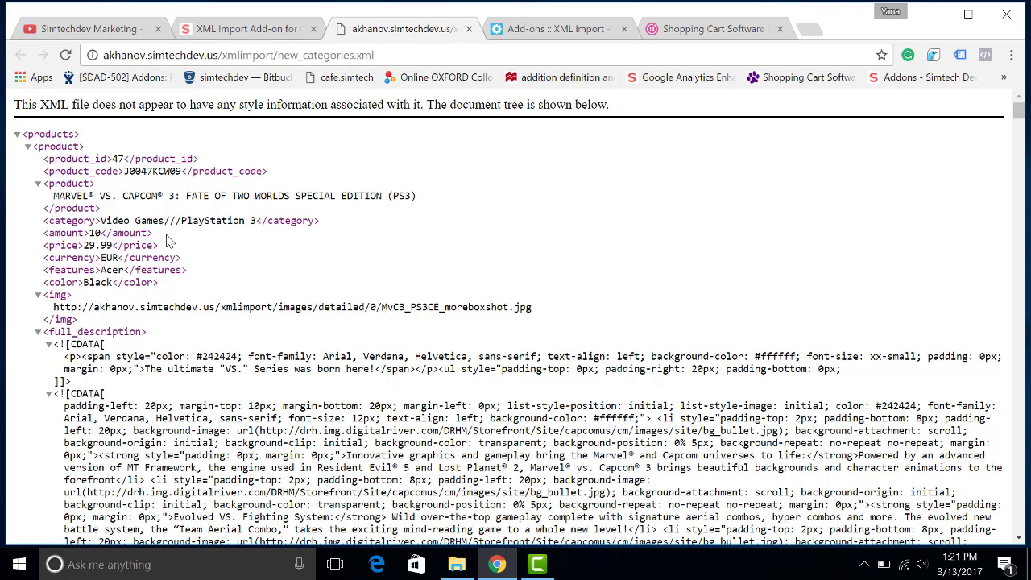
left_click(549, 24)
Set the price margin/discount to 3 as Percent (%) and create the import profile.
scroll(428, 286, "down", 2)
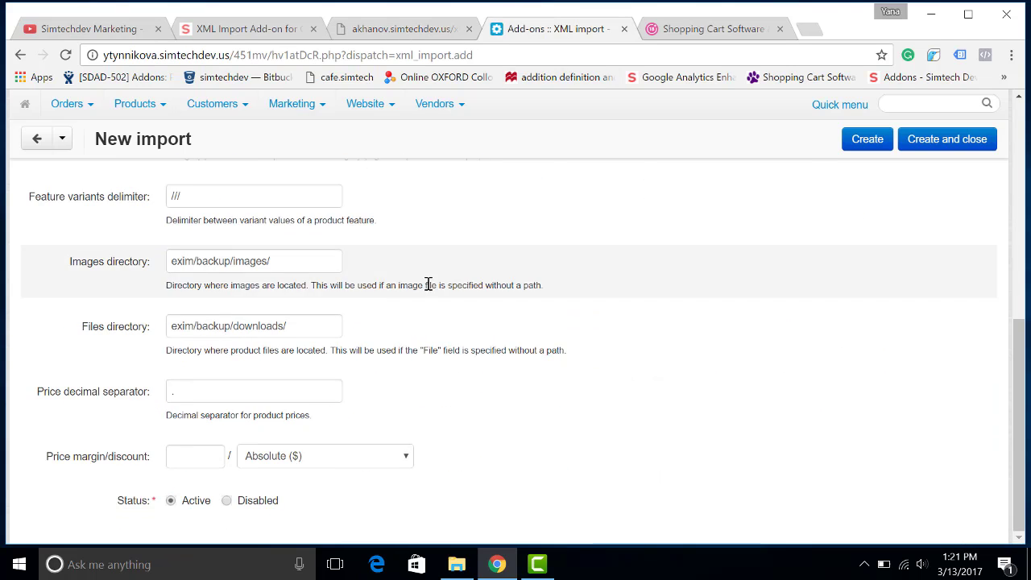
left_click(184, 456)
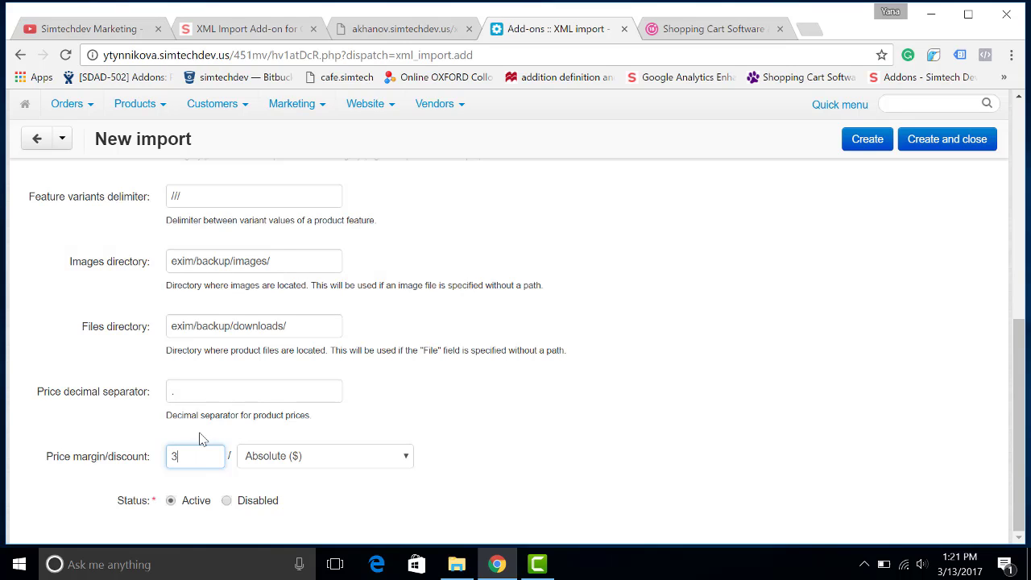
left_click(244, 457)
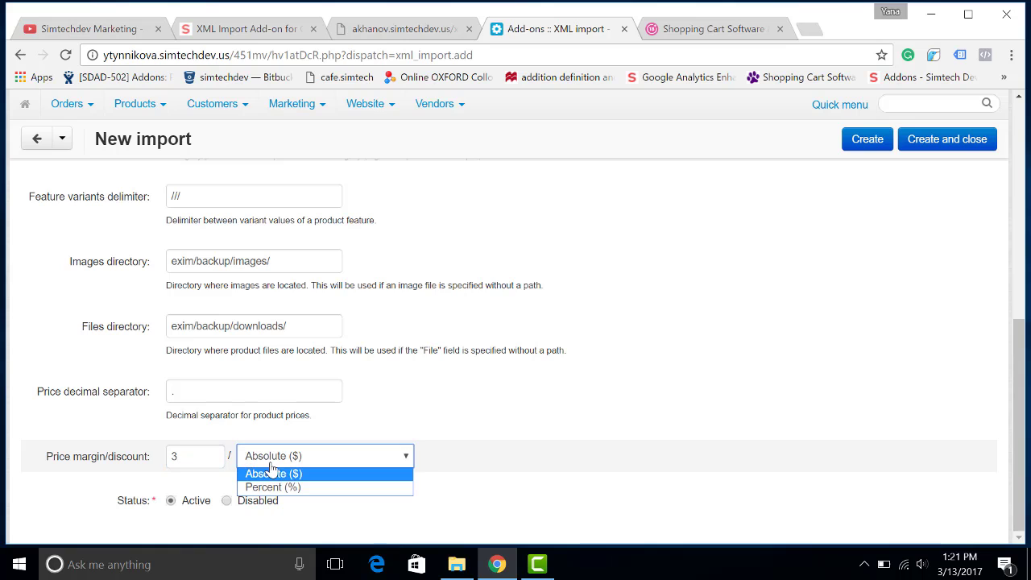
left_click(271, 487)
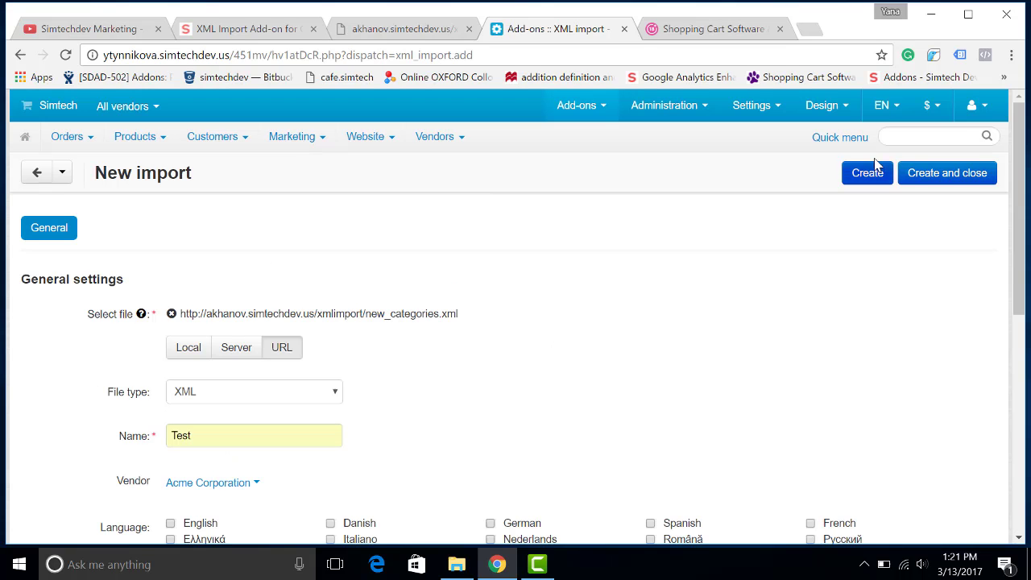
left_click(870, 174)
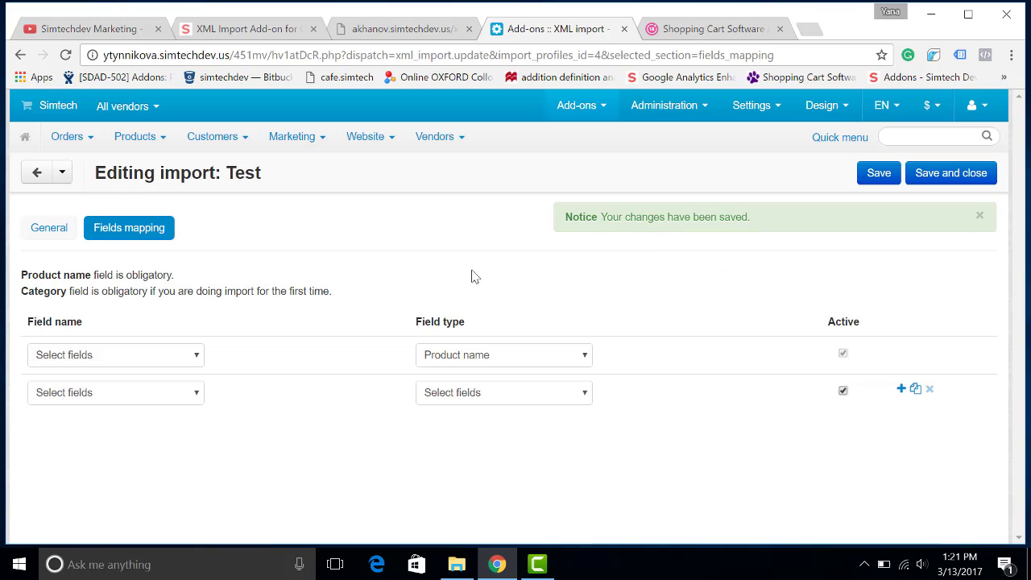
Map the product field to Product name and the category field to Category.
left_click(144, 357)
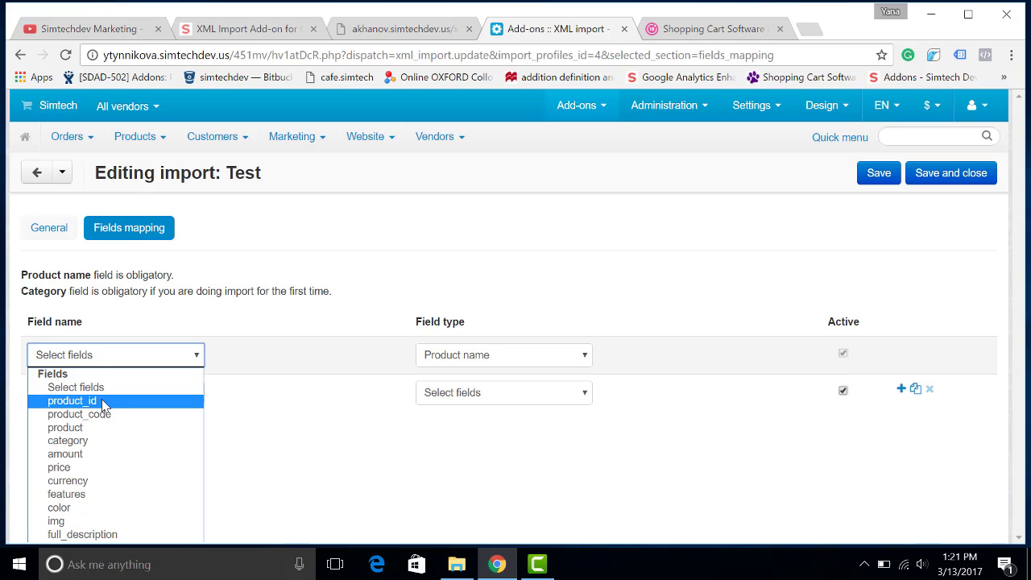
left_click(103, 427)
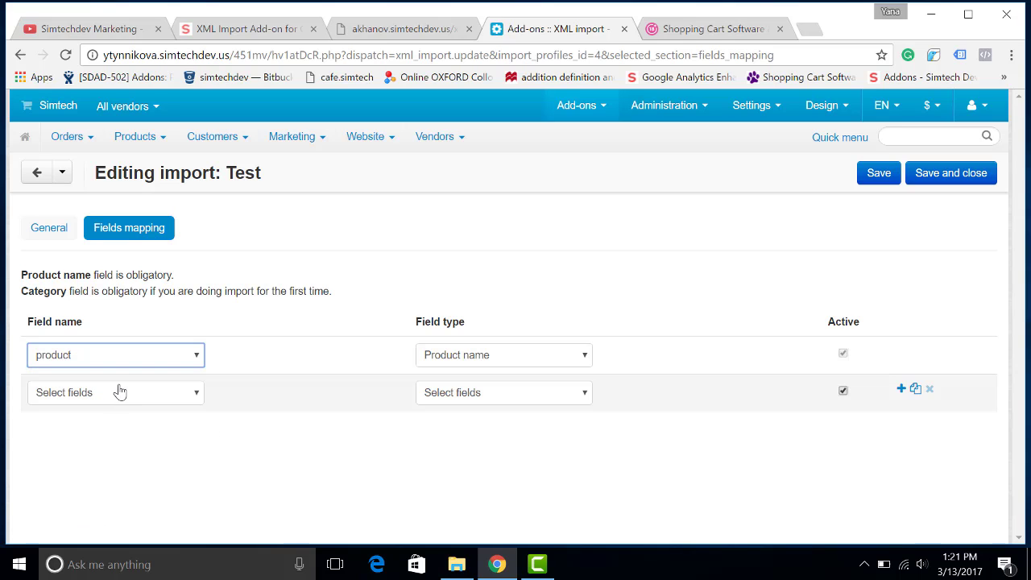
left_click(117, 392)
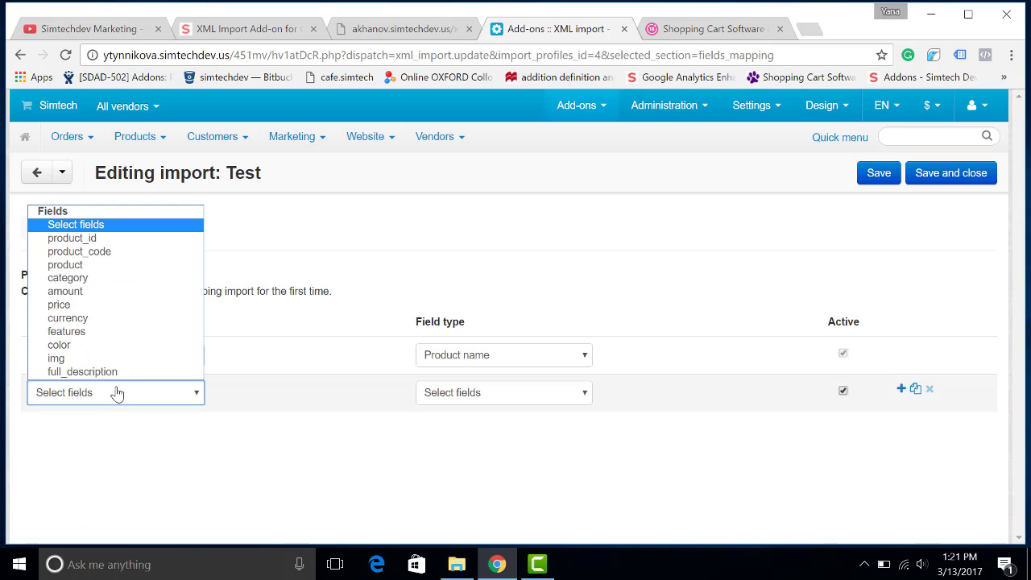
left_click(100, 279)
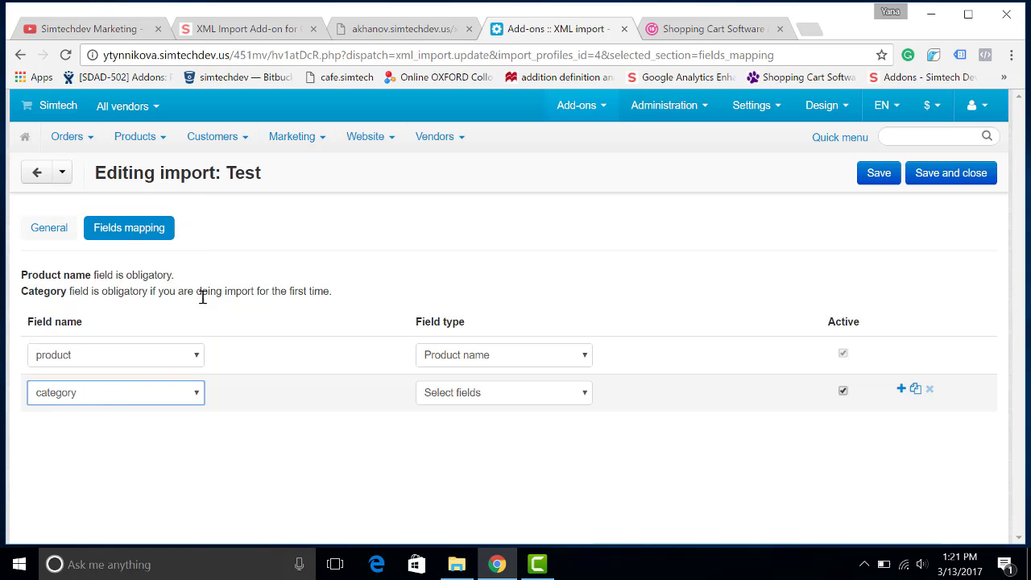
left_click(493, 395)
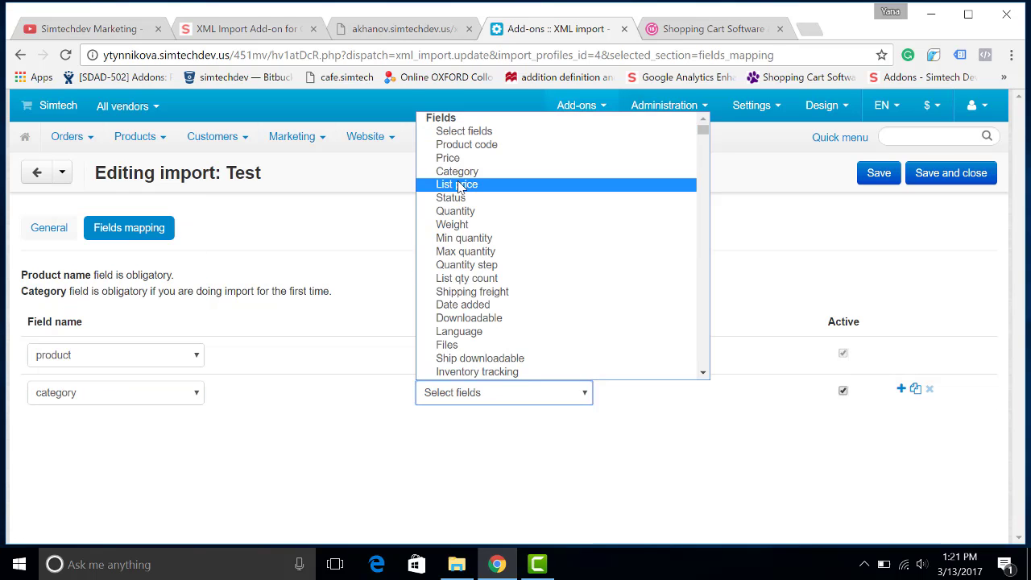
left_click(457, 171)
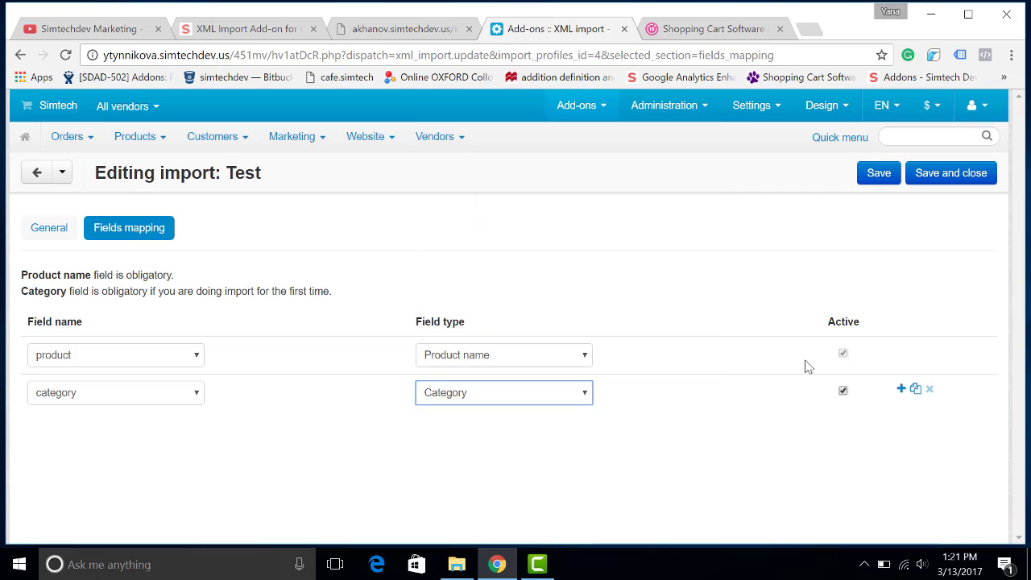
Add a third mapping row that assigns the price field to the Price field type.
left_click(901, 390)
left_click(110, 433)
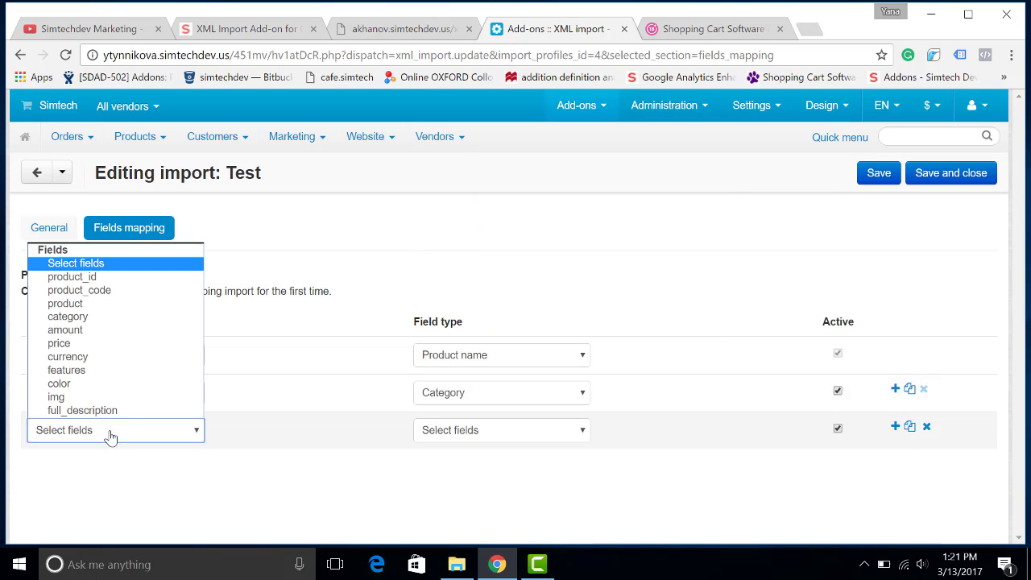
left_click(88, 343)
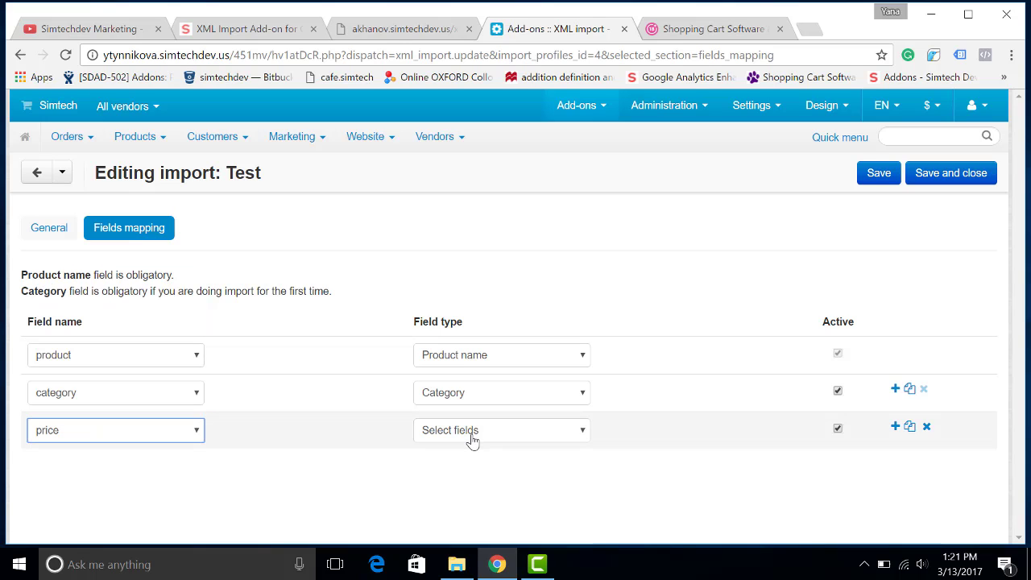
left_click(473, 435)
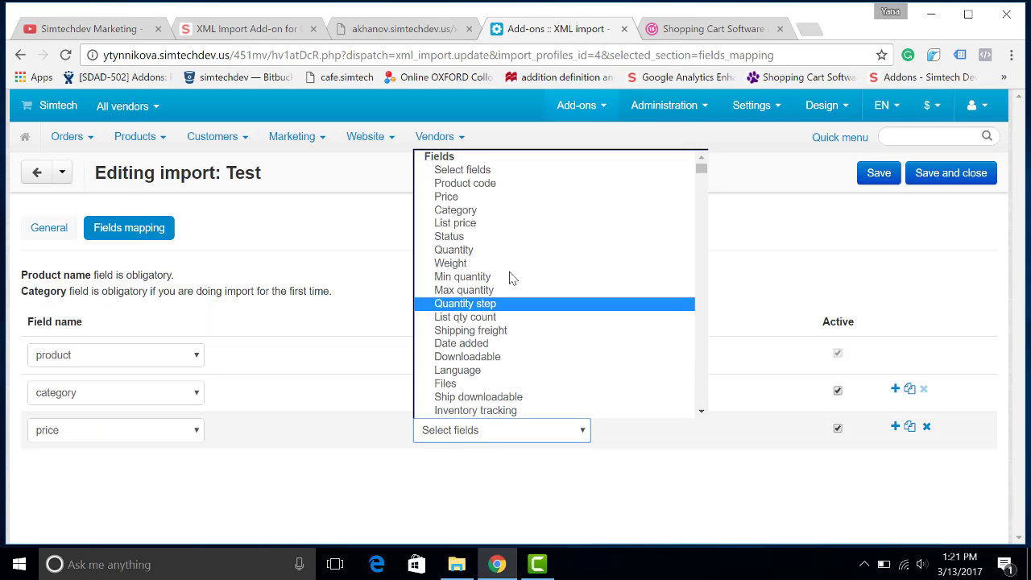
left_click(497, 198)
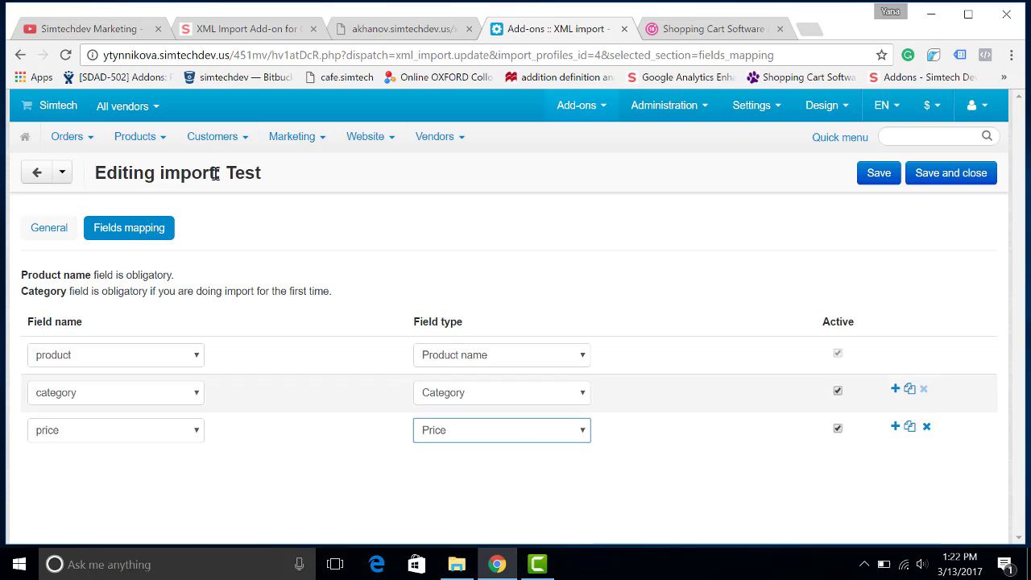
Change the third mapping row so that the color field is mapped to the Color option.
mouse_move(166, 143)
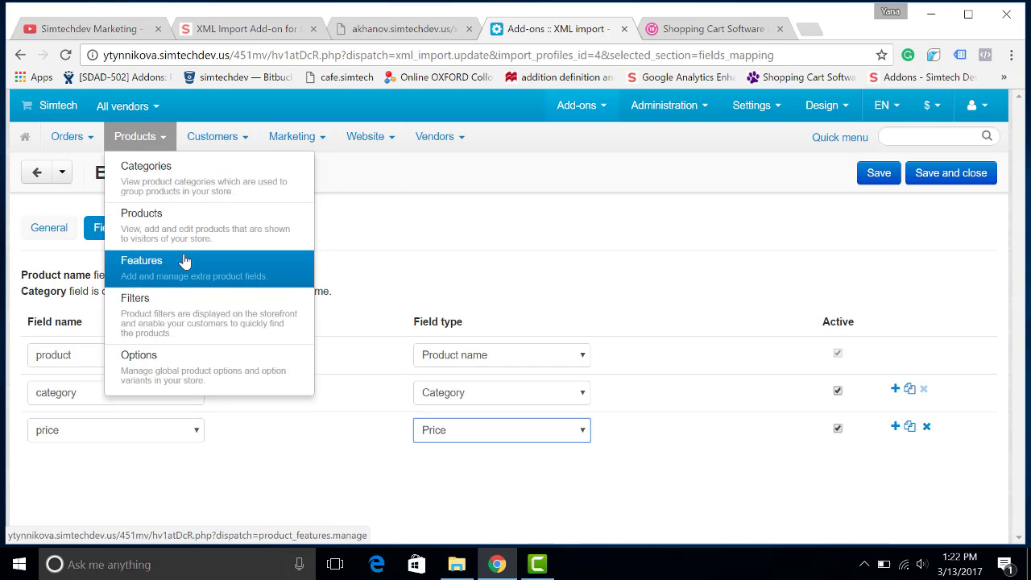
left_click(548, 441)
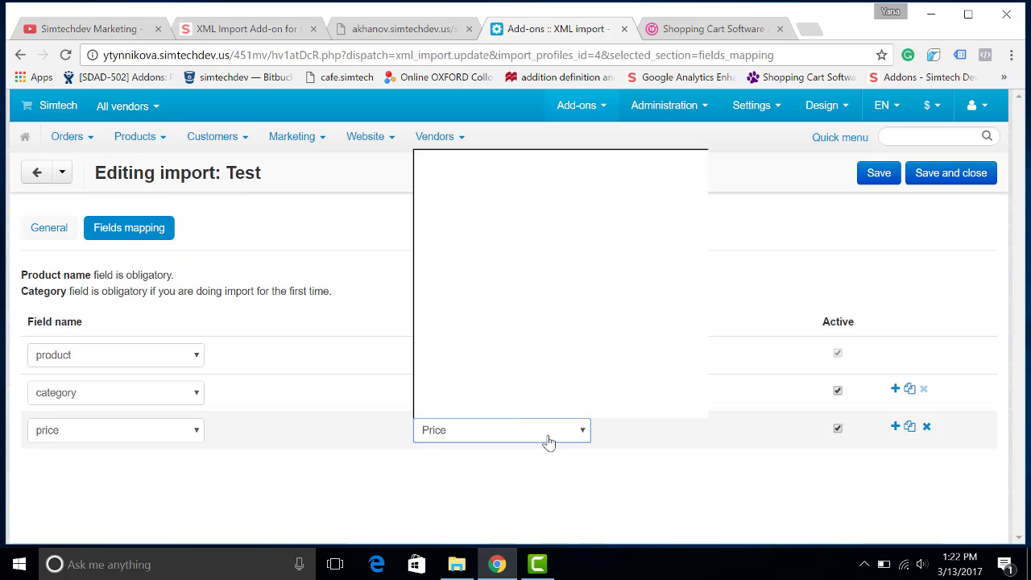
scroll(573, 385, "down", 10)
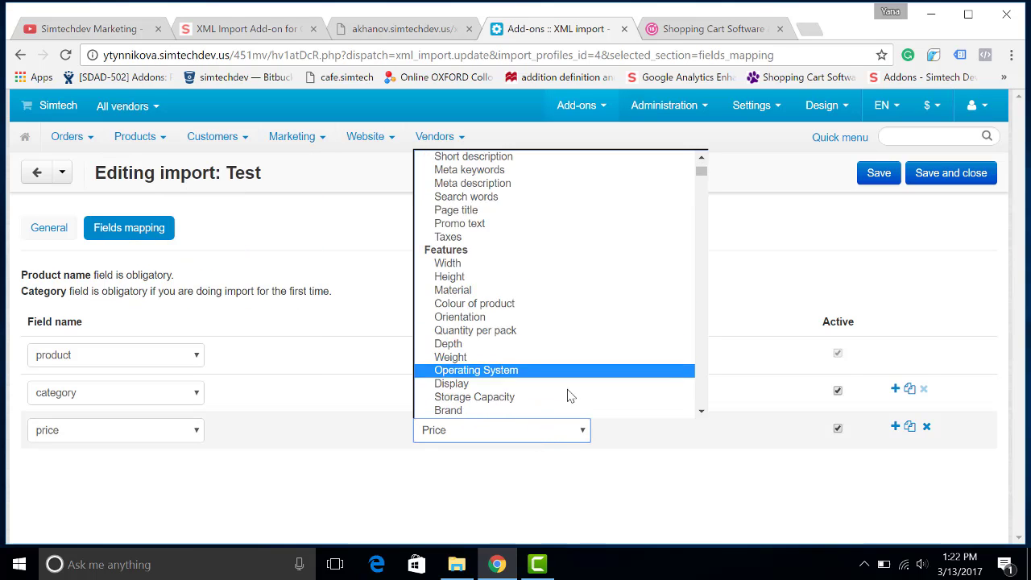
left_click_drag(703, 180, 684, 409)
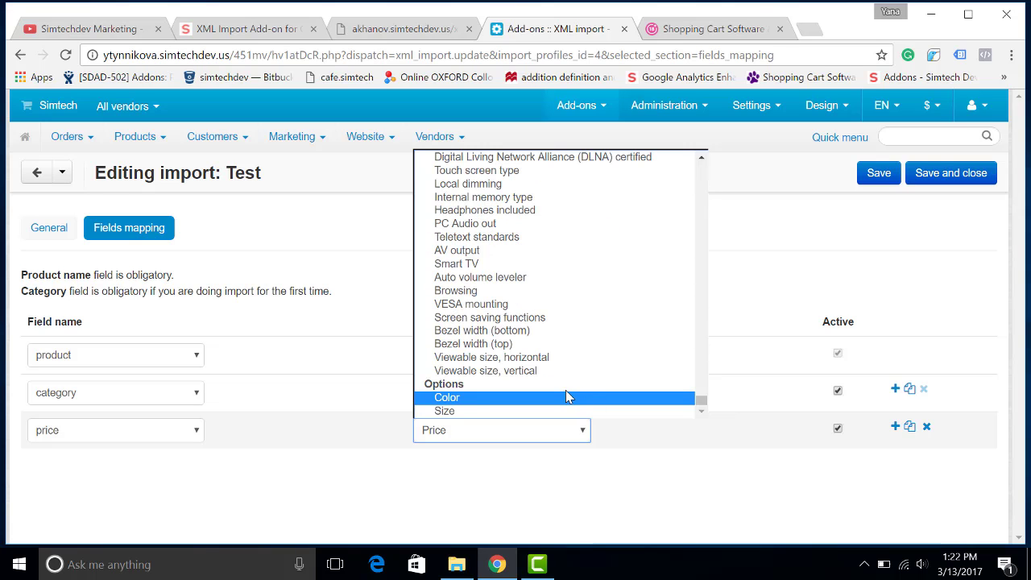
left_click(462, 399)
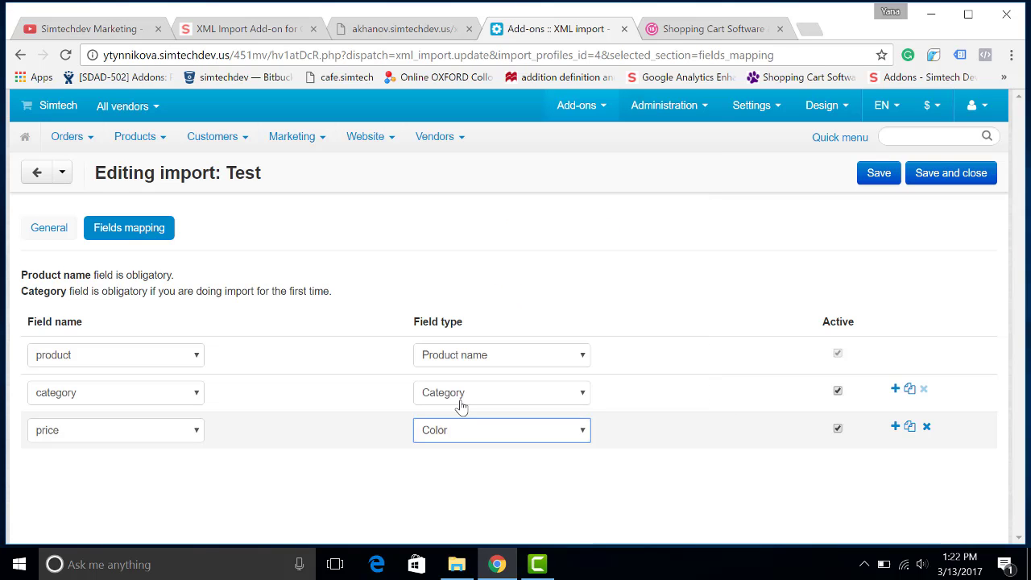
left_click(195, 430)
key("Escape")
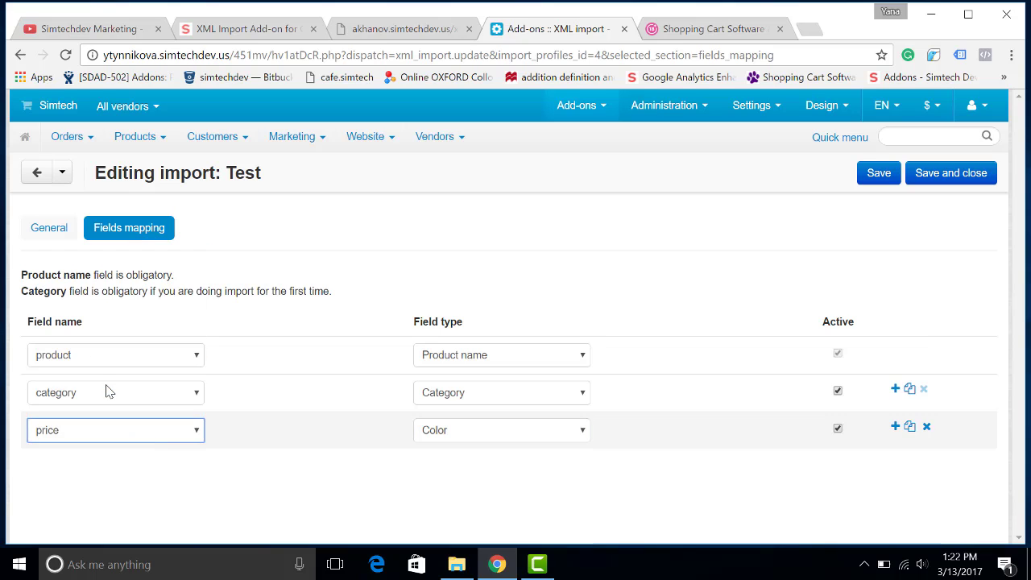
key("Down")
Add a fourth mapping row that assigns the price field to Price, and save the import profile.
left_click(901, 439)
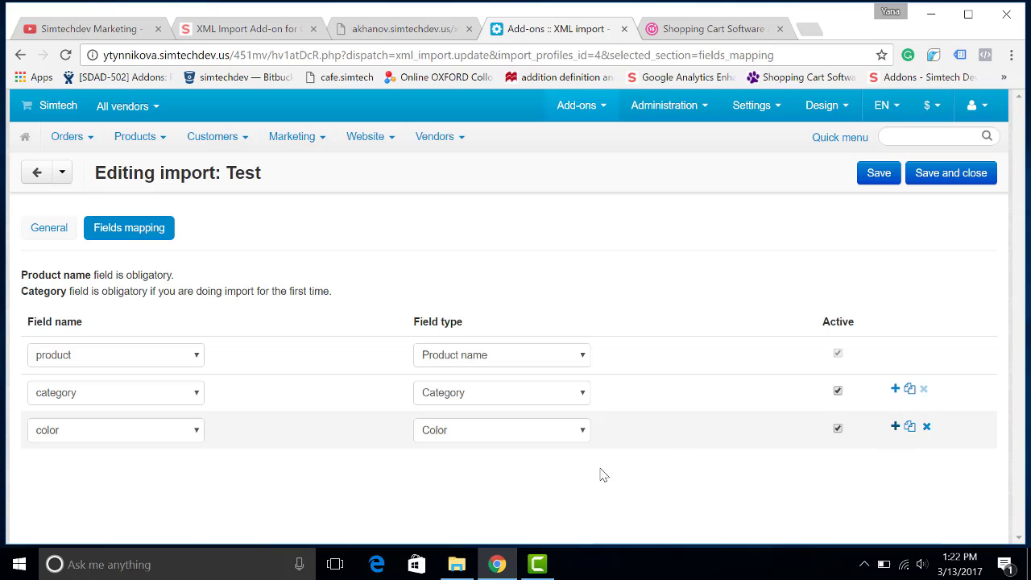
left_click(104, 468)
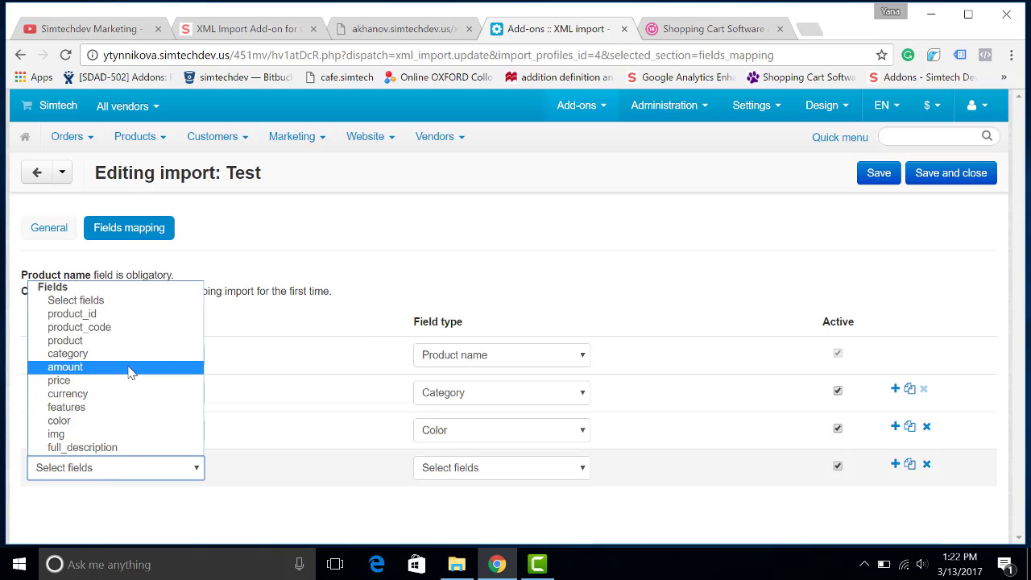
left_click(111, 381)
left_click(455, 396)
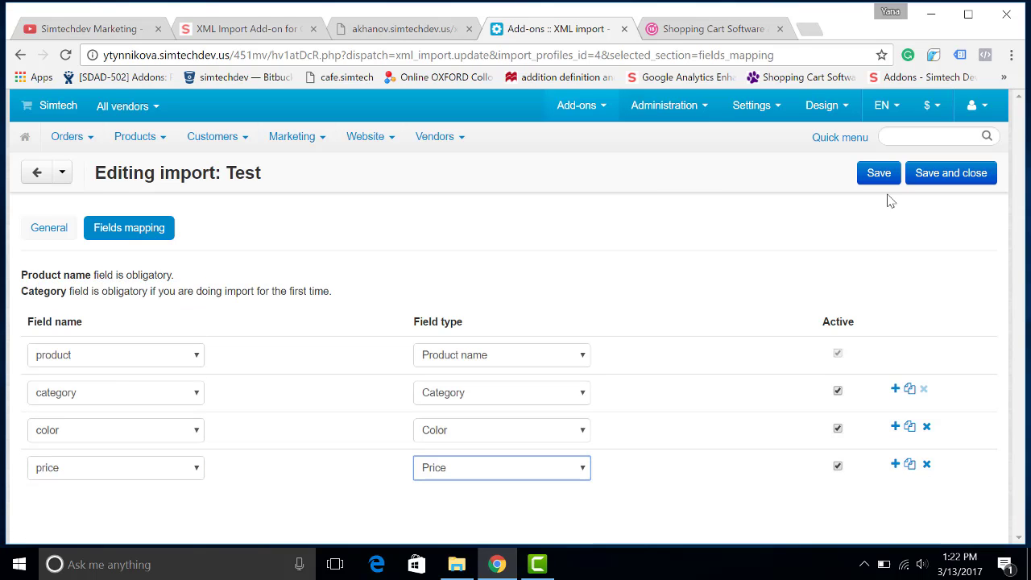
left_click(876, 173)
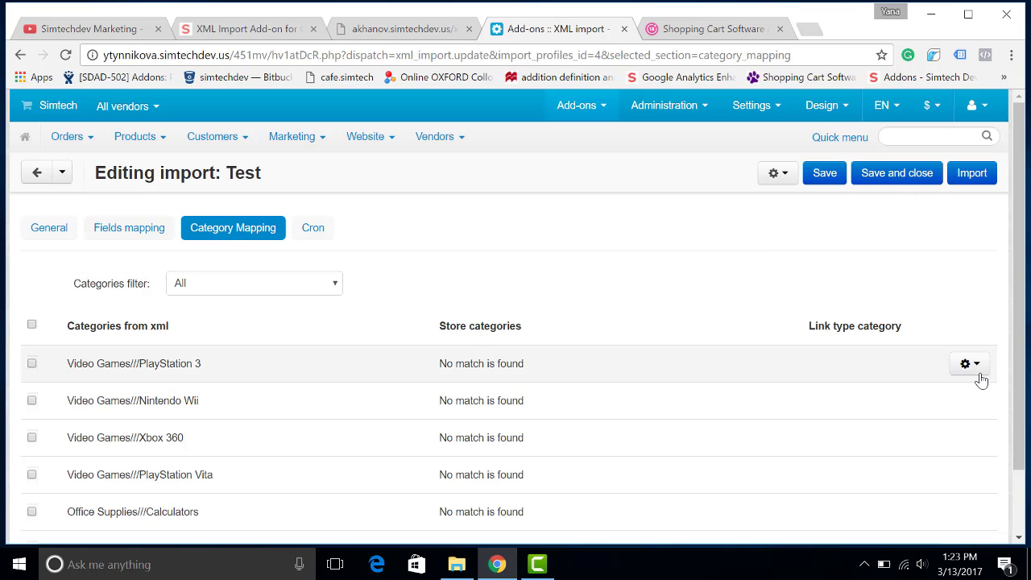
Create a root-level store category for Video Games///PlayStation 3 and check its link in the category mapping.
left_click(975, 366)
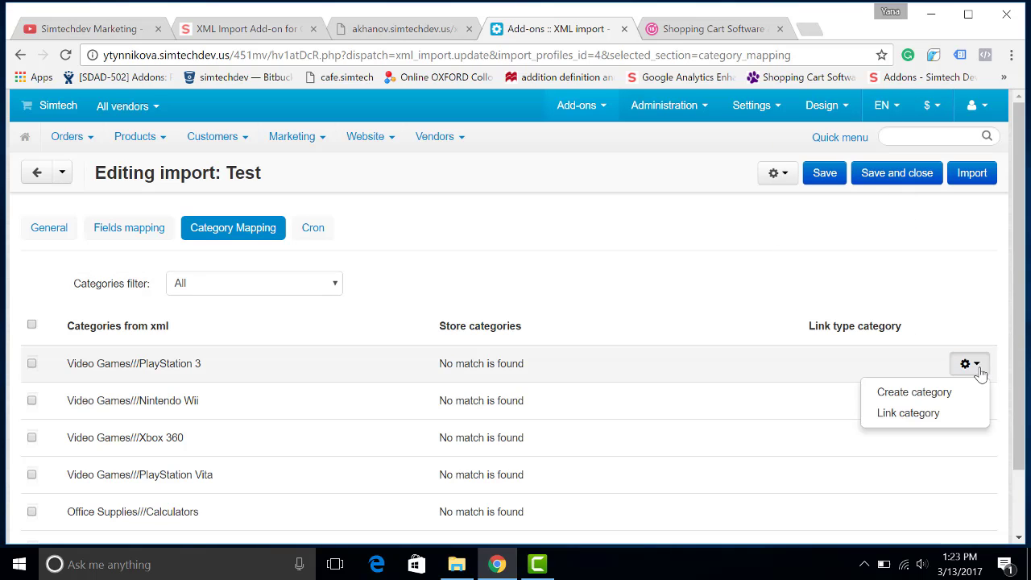
left_click(913, 393)
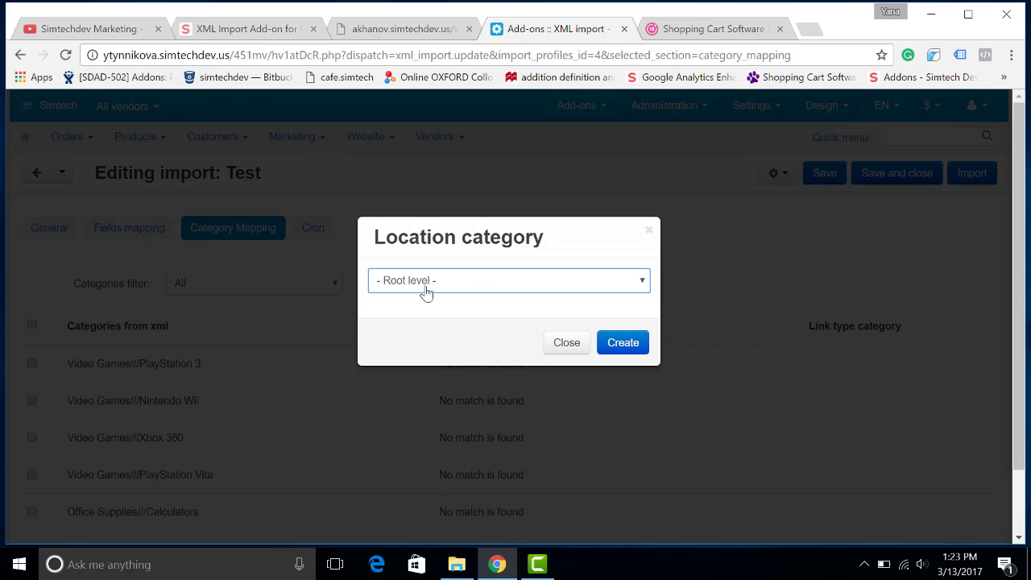
left_click(617, 355)
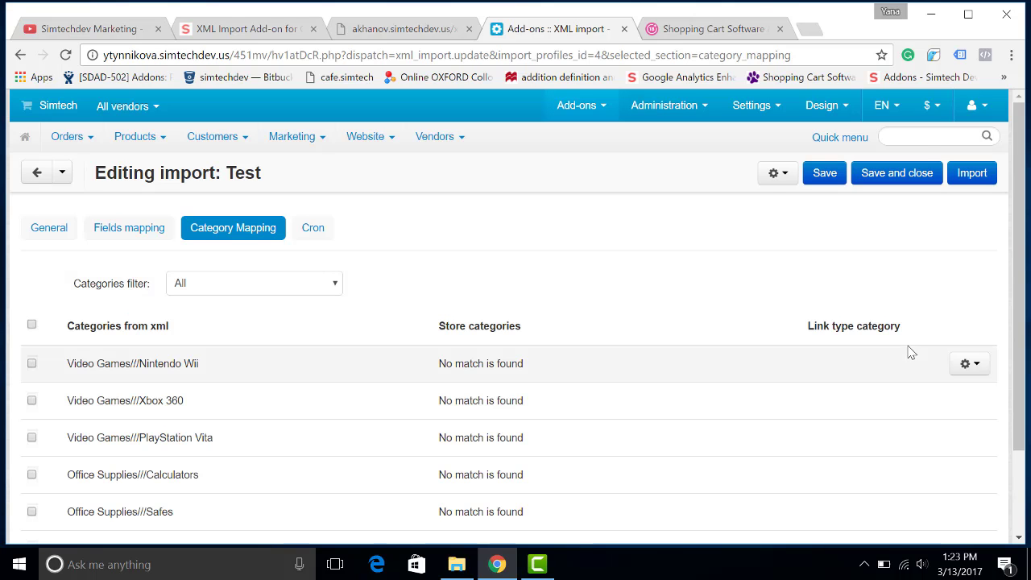
mouse_move(933, 361)
scroll(933, 361, "down", 3)
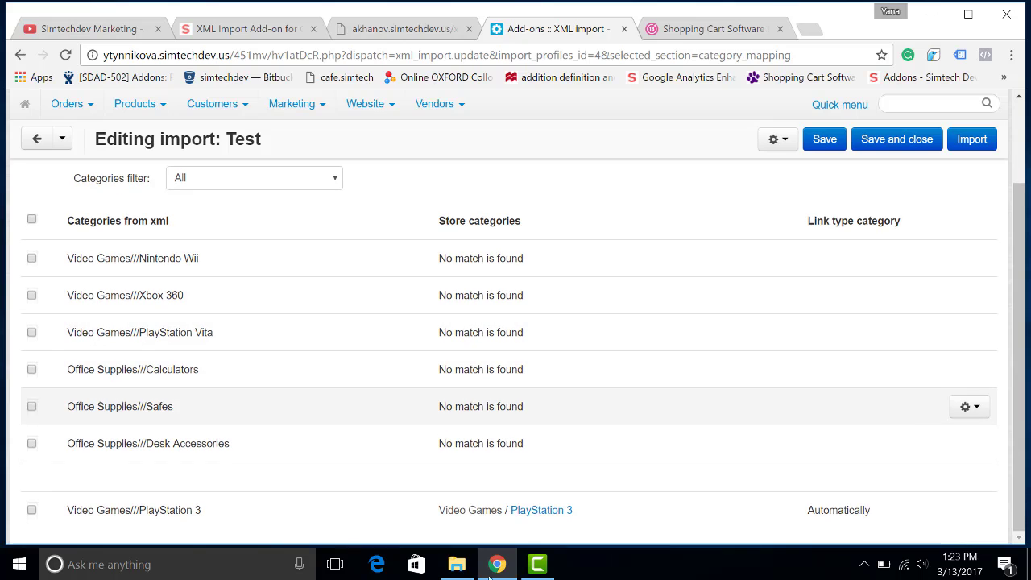
mouse_move(121, 506)
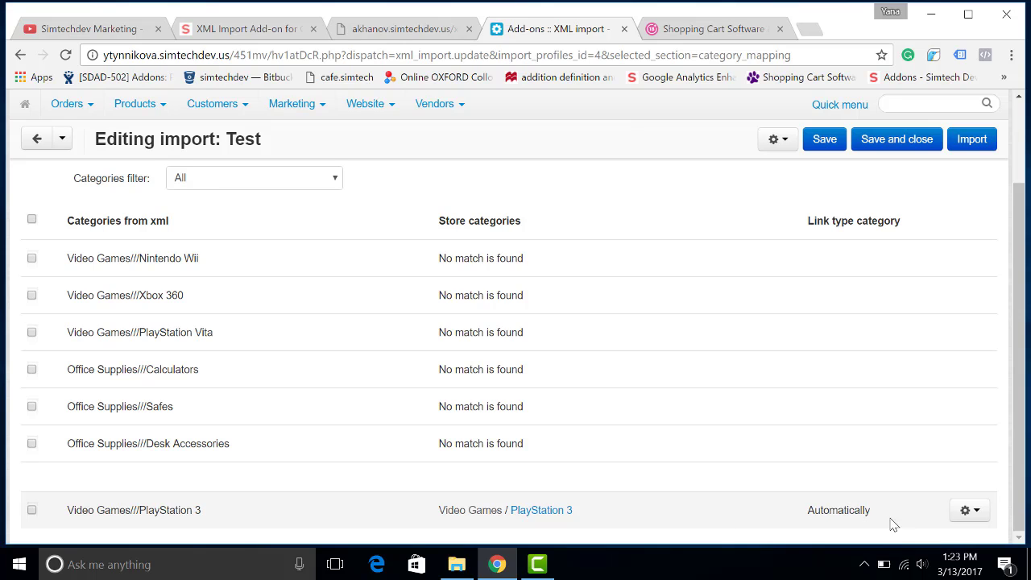
left_click(967, 510)
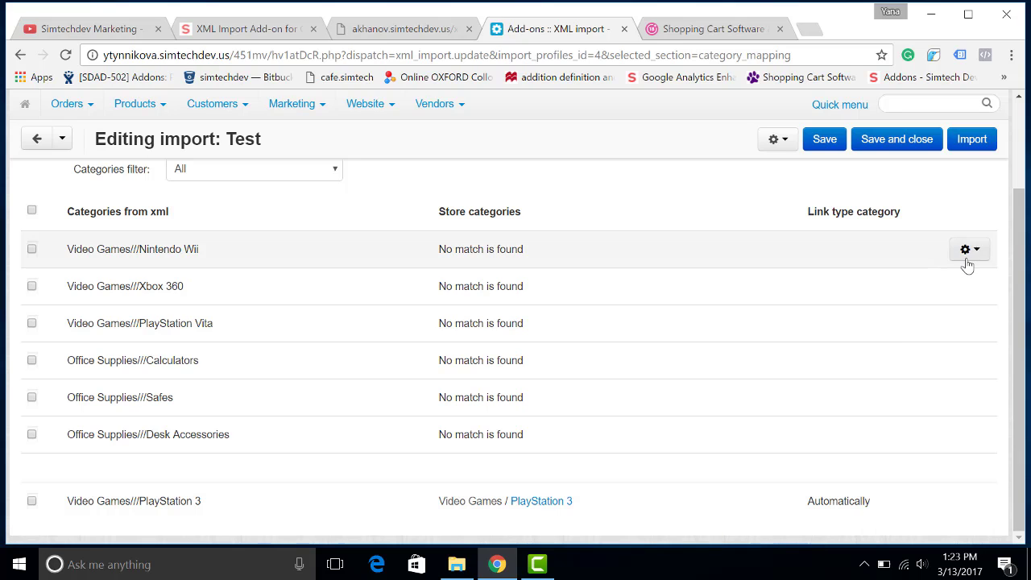
Create root-level store categories for Video Games///Nintendo Wii and Video Games///Xbox 360.
left_click(968, 252)
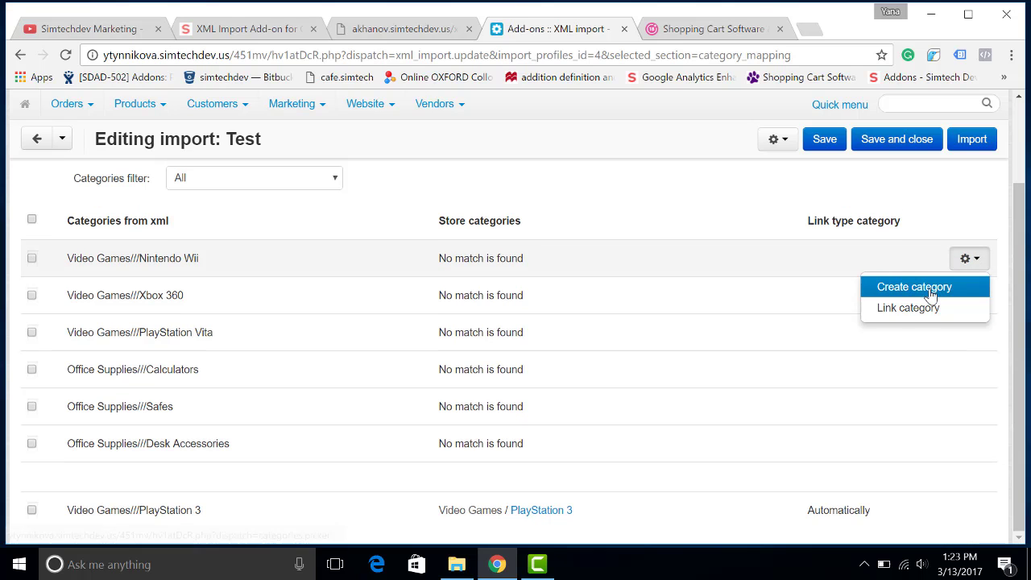
left_click(937, 288)
left_click(619, 341)
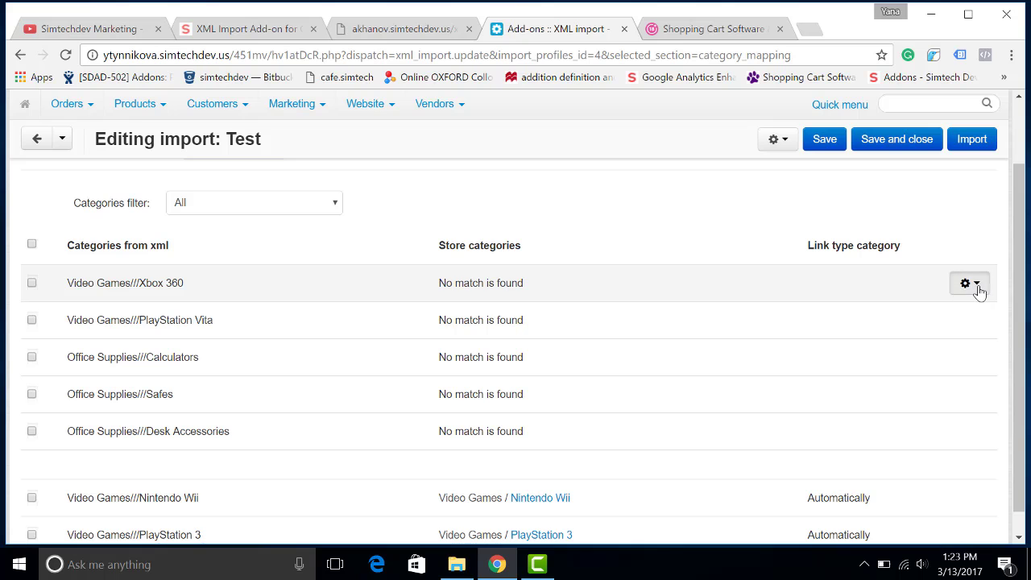
left_click(974, 286)
left_click(916, 313)
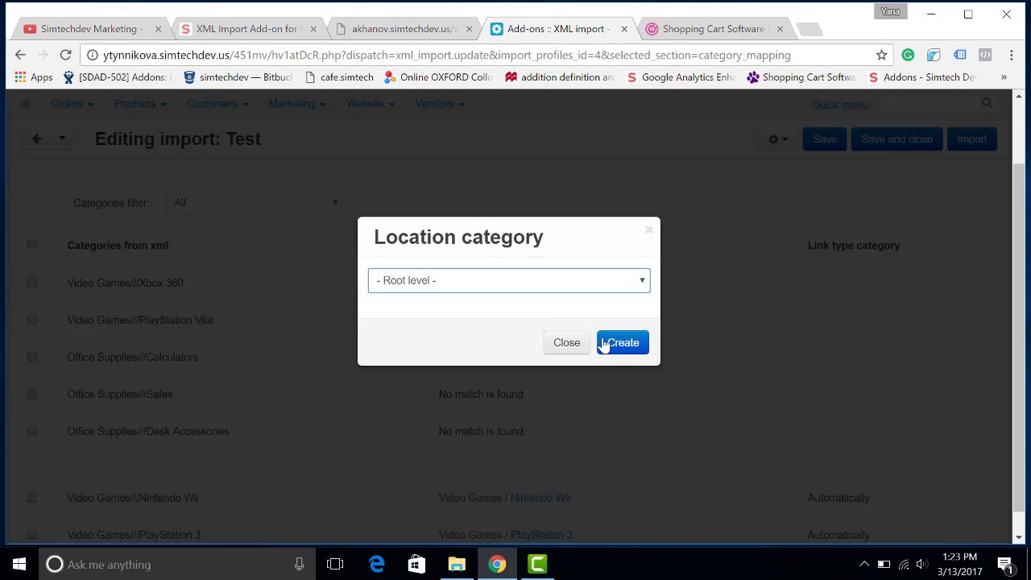
left_click(624, 348)
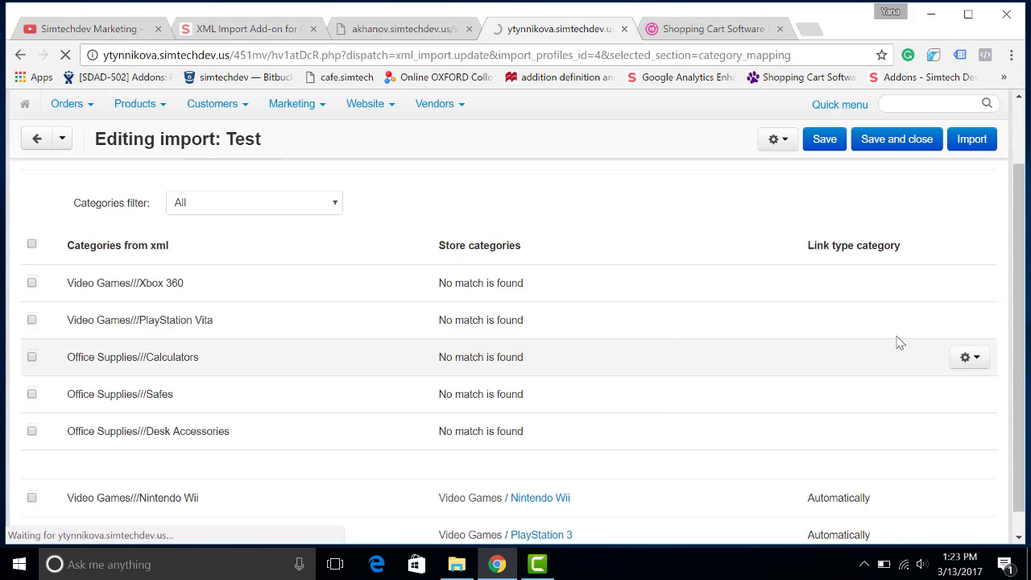
Create a store category at root level for Video Games///PlayStation Vita.
left_click(966, 288)
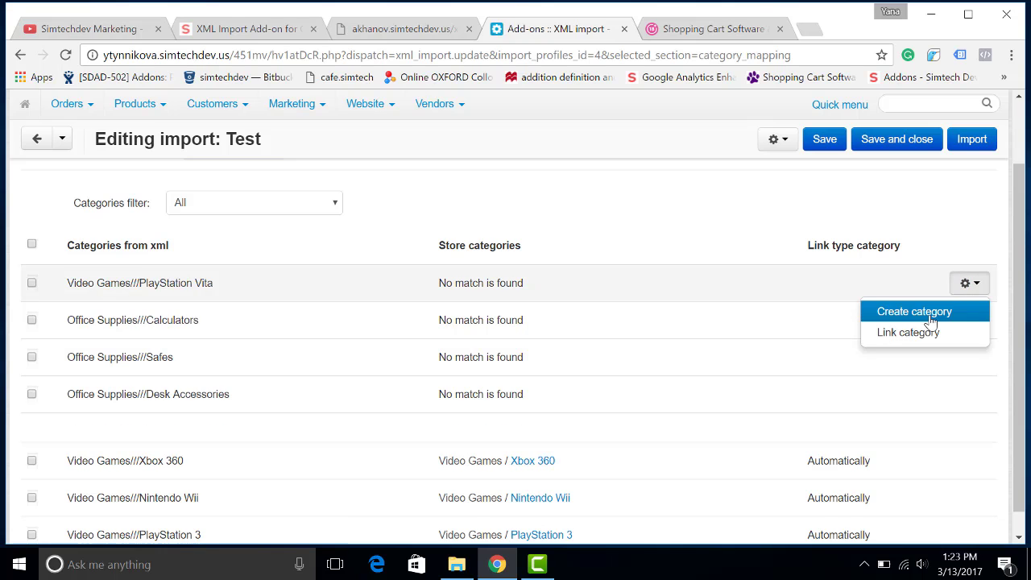
left_click(931, 321)
left_click(625, 347)
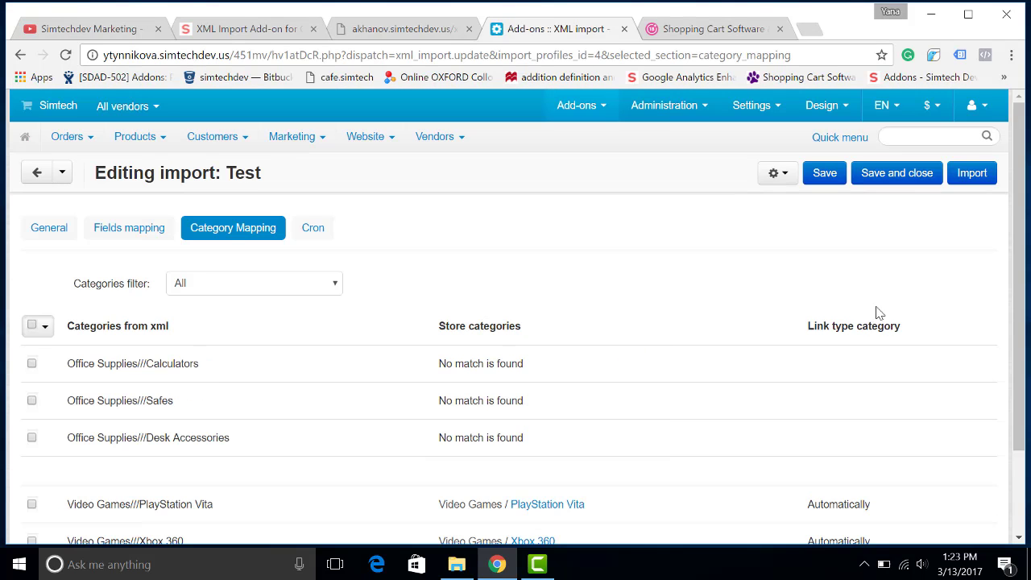
Try to link Office Supplies///Calculators to an existing store subcategory under Office, such as Hole Punches.
left_click(967, 366)
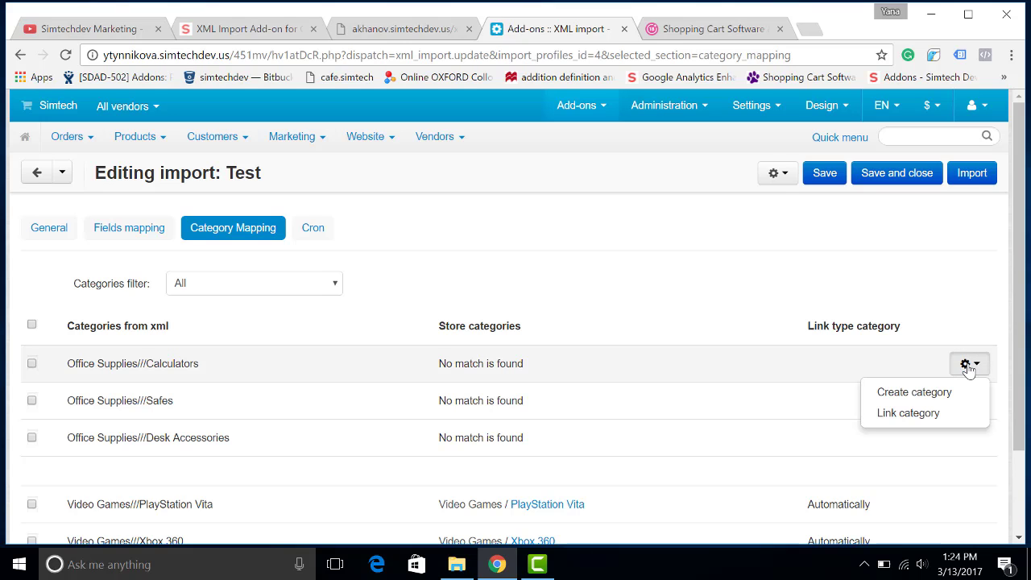
left_click(905, 412)
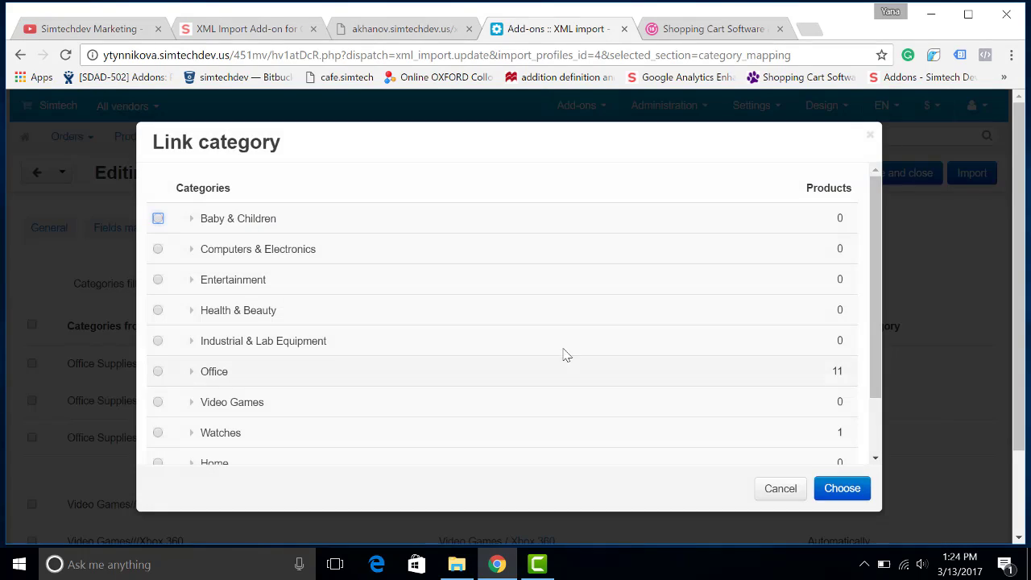
left_click(192, 371)
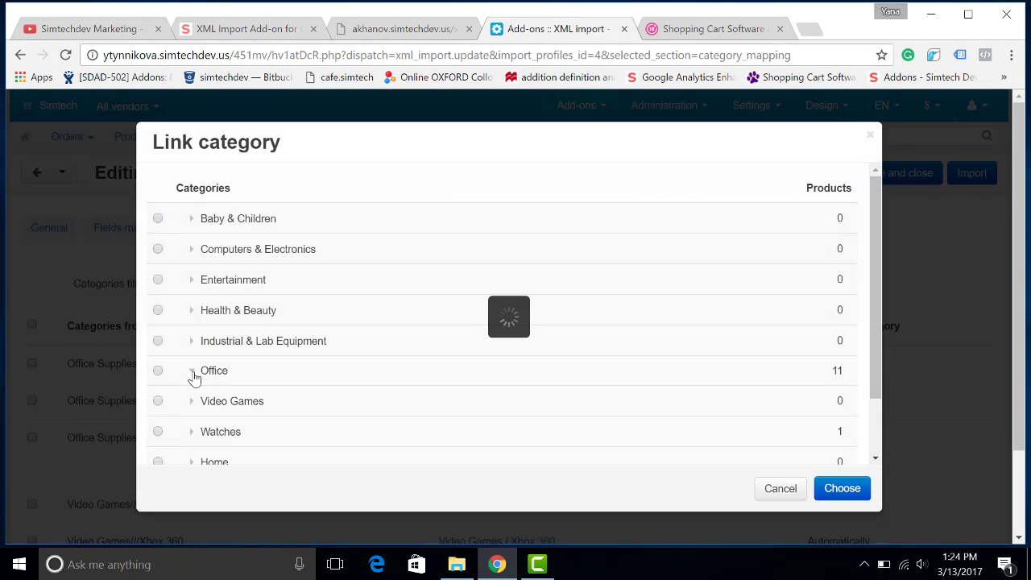
scroll(200, 366, "down", 1)
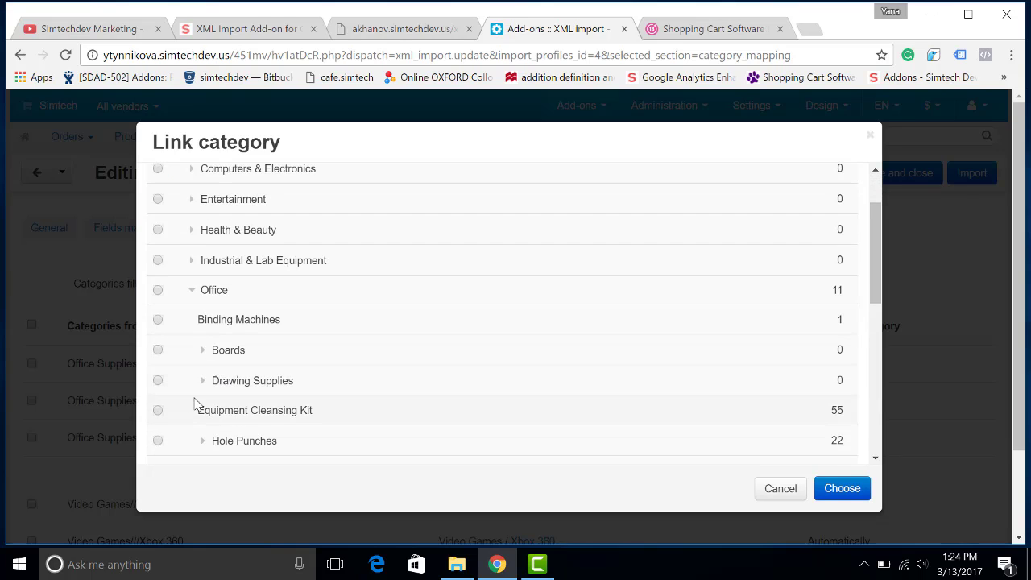
left_click(158, 381)
left_click(843, 489)
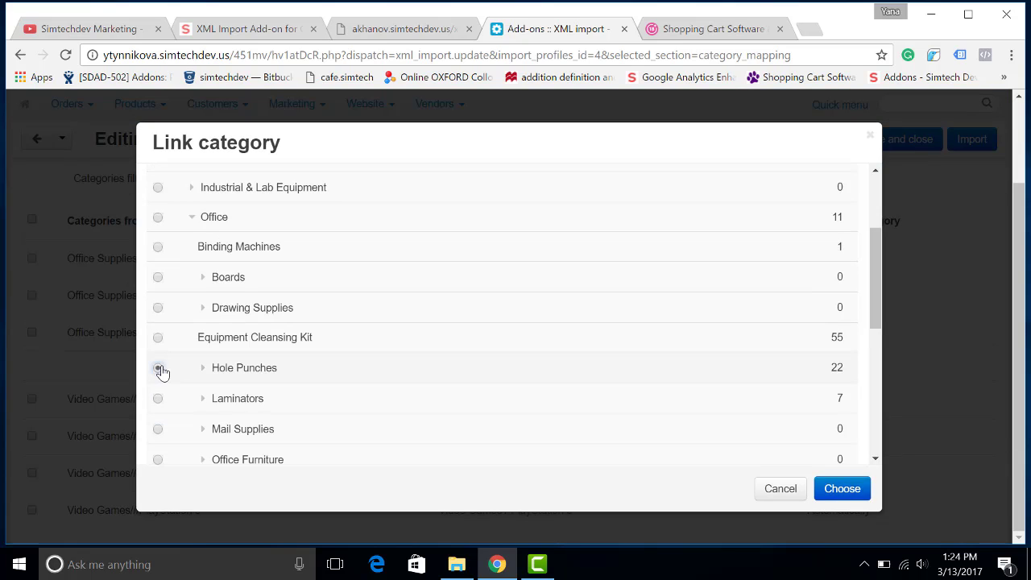
left_click(160, 368)
left_click(843, 491)
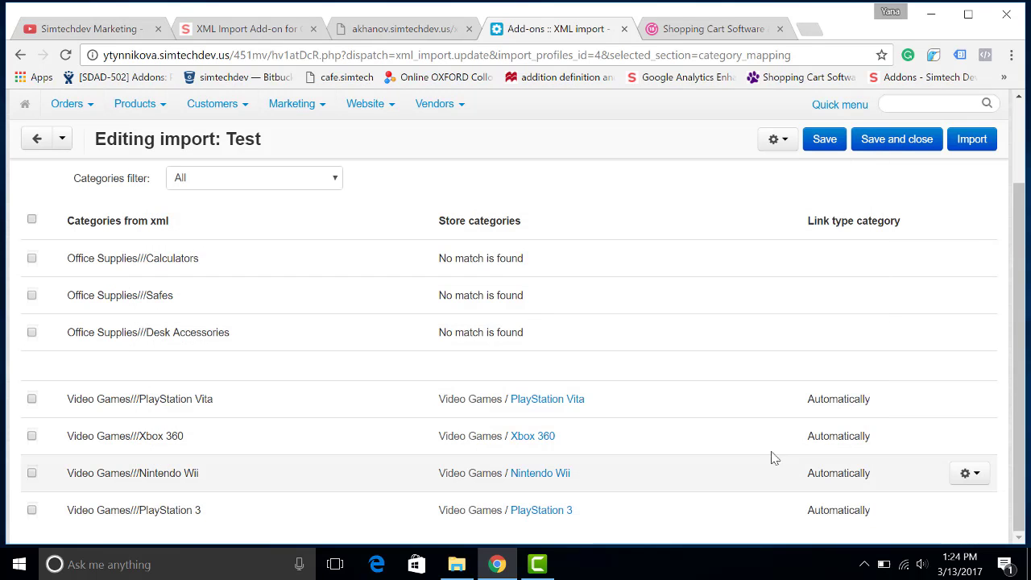
Run the product import and review the new and updated object counts in the summary.
left_click(984, 140)
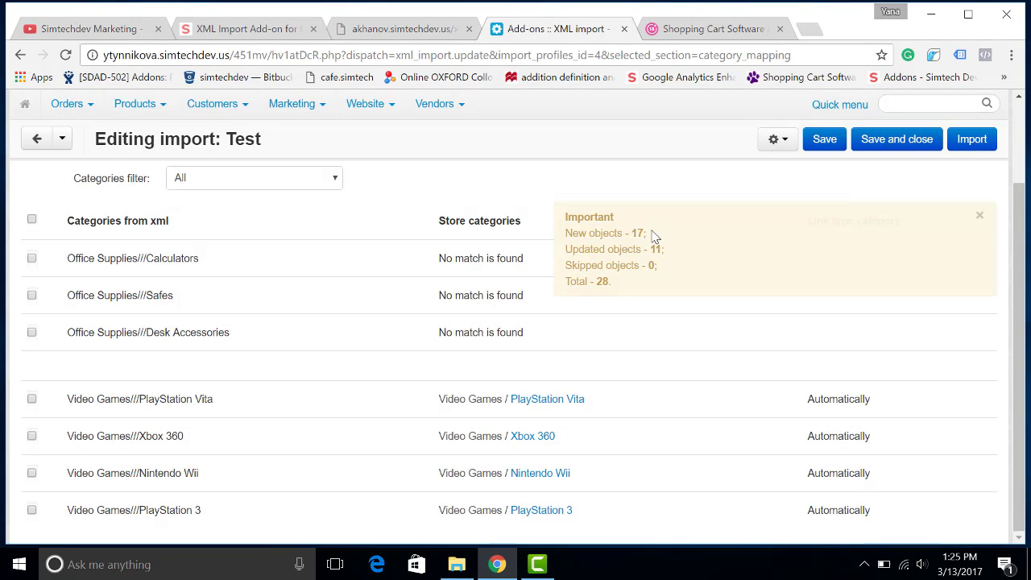
left_click_drag(651, 233, 561, 235)
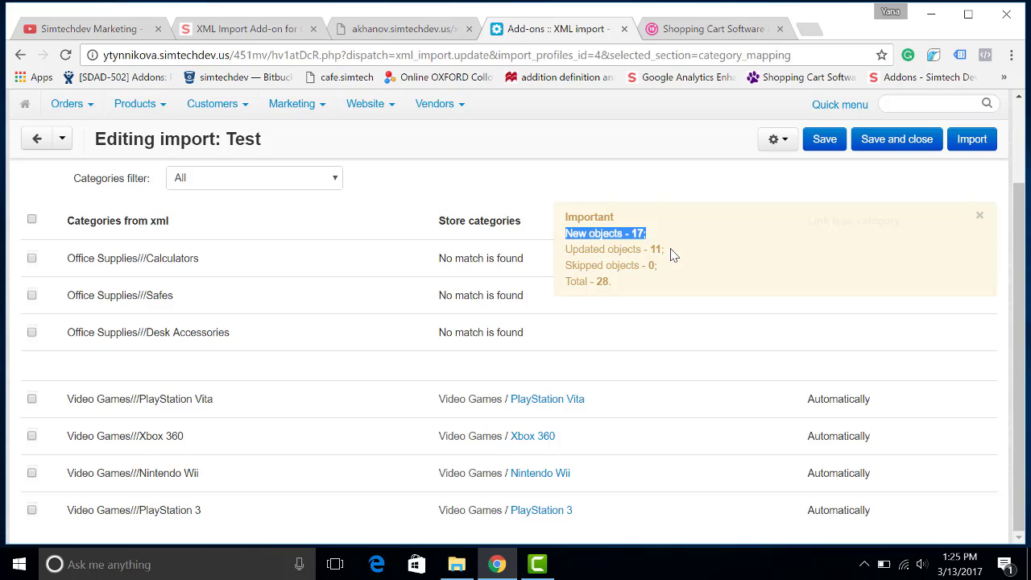
left_click_drag(667, 251, 566, 255)
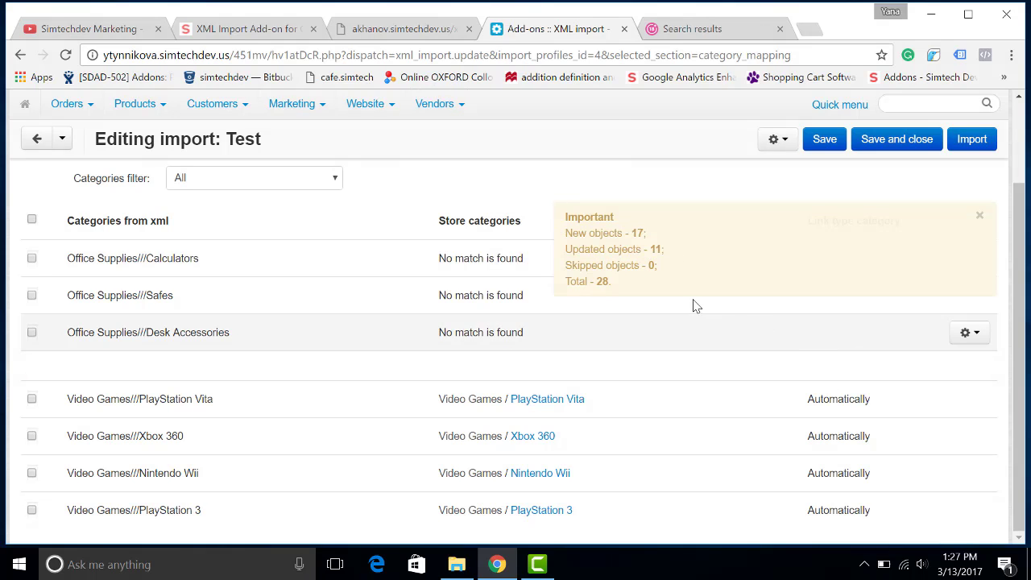
Open the profile's Cron section to view the command line for scheduled imports.
scroll(628, 298, "up", 1)
scroll(628, 298, "up", 1)
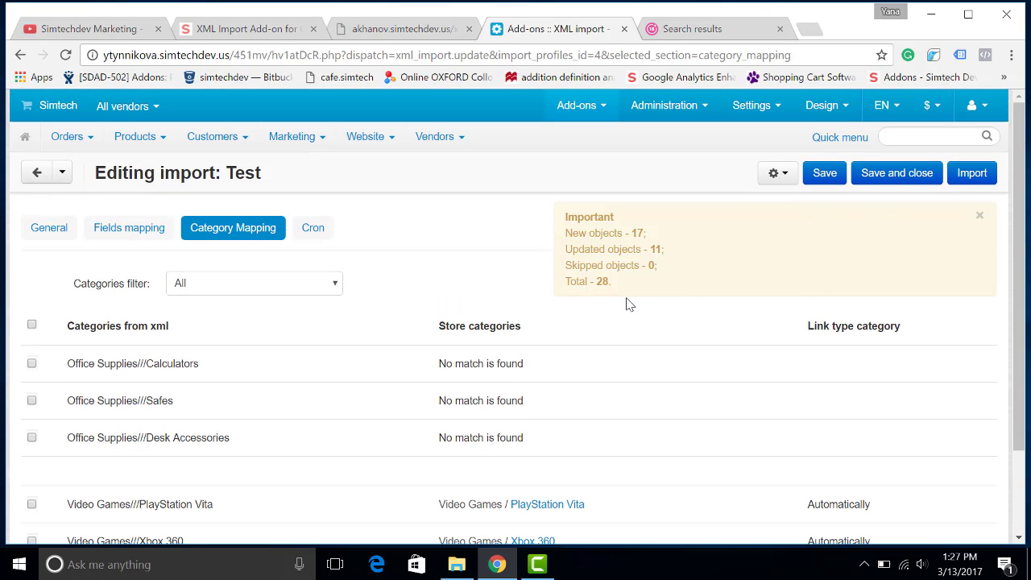
left_click(314, 228)
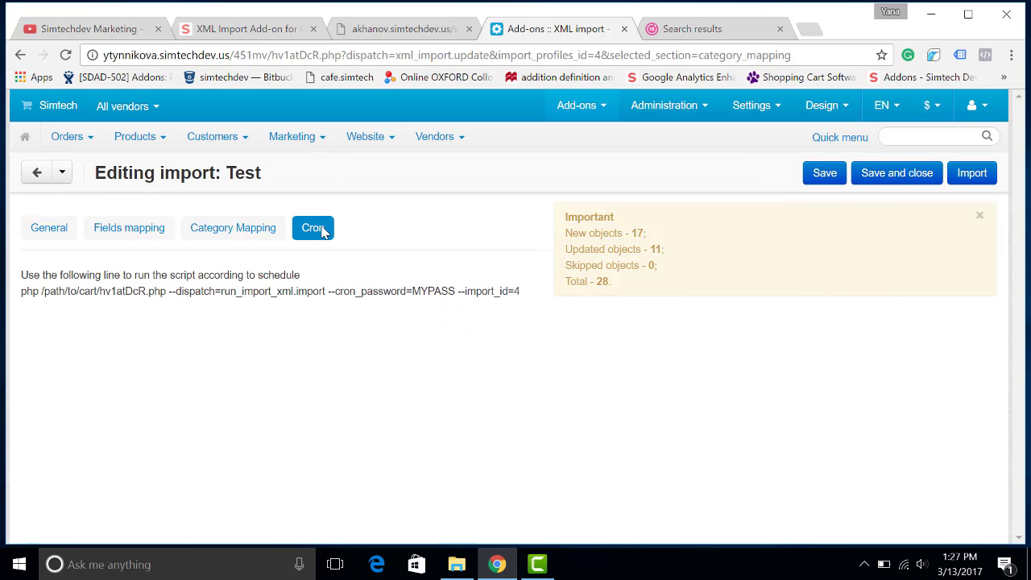